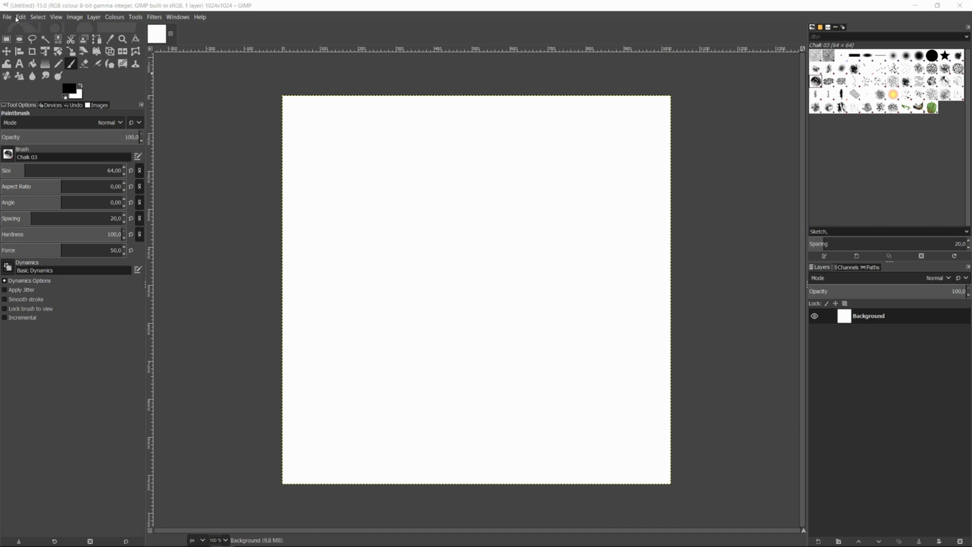
Step: Create a new 1024×1024 image
left_click(8, 17)
left_click(19, 29)
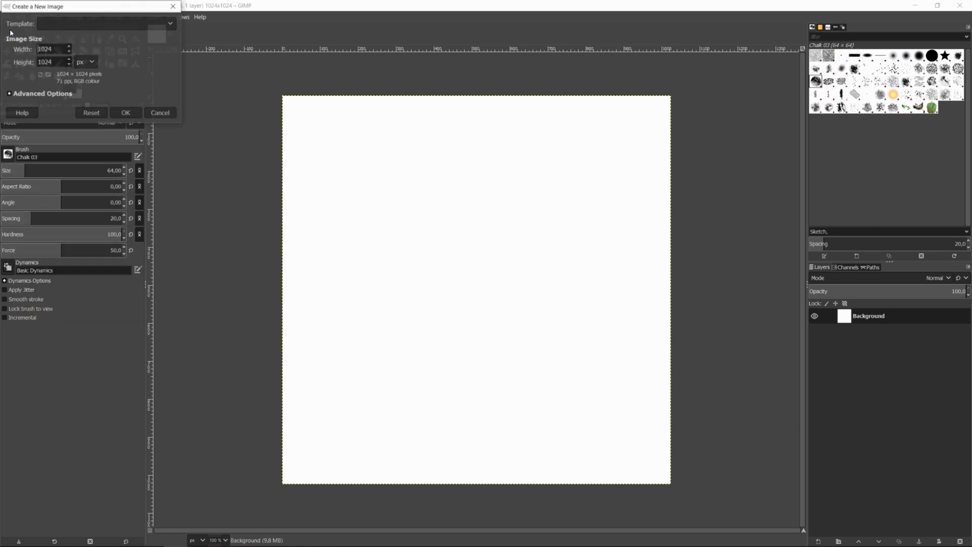
left_click(121, 114)
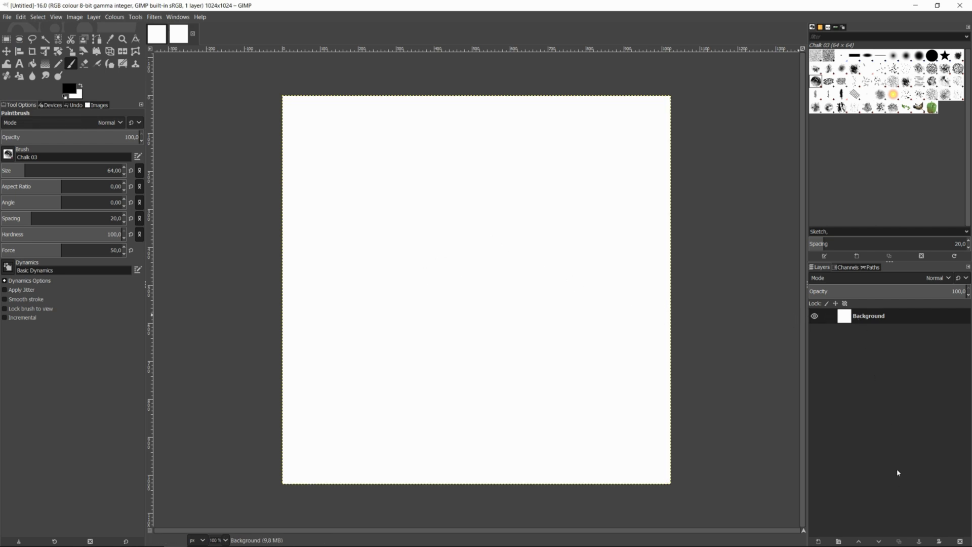
Step: Add TexturesCom_Snow0158_9_seamless_S.jpg as a layer above the white background
left_click(8, 17)
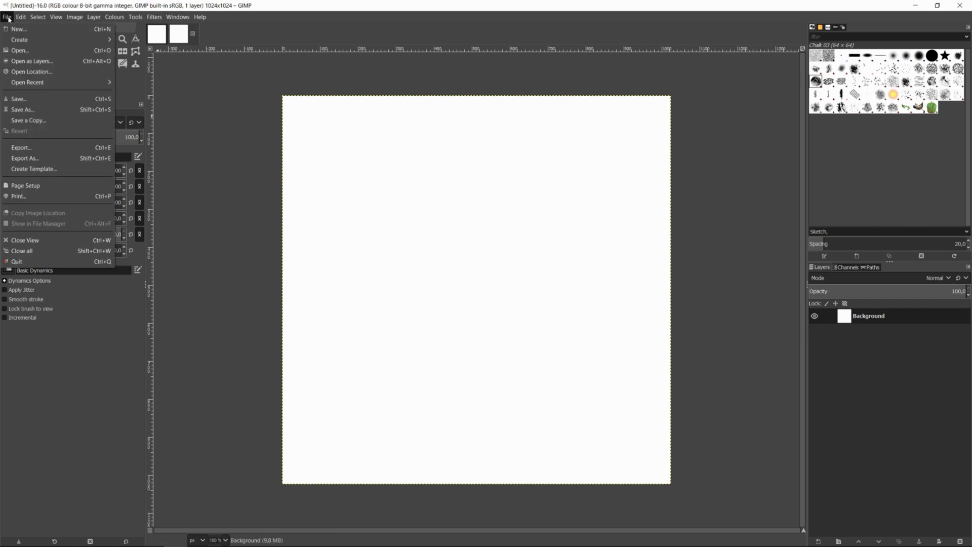
left_click(22, 61)
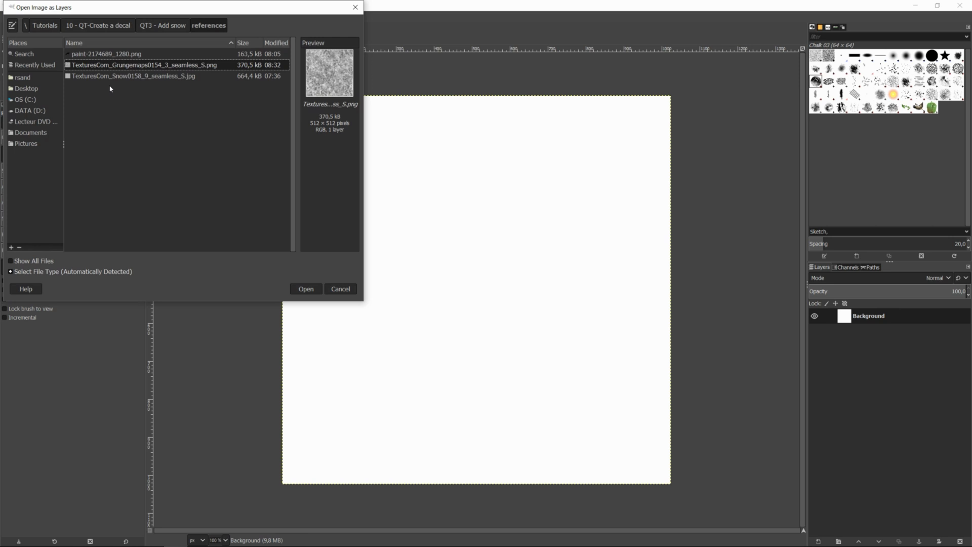
key("Down")
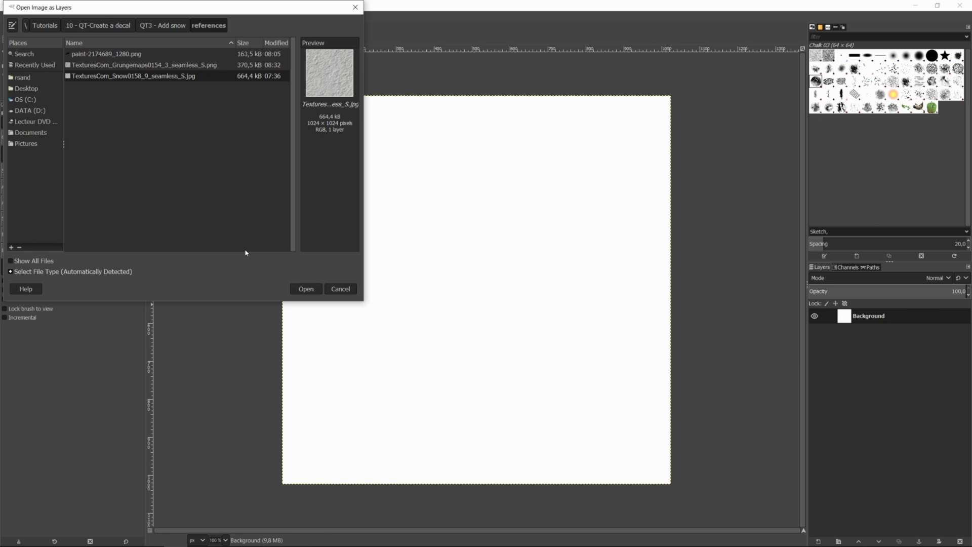
left_click(304, 289)
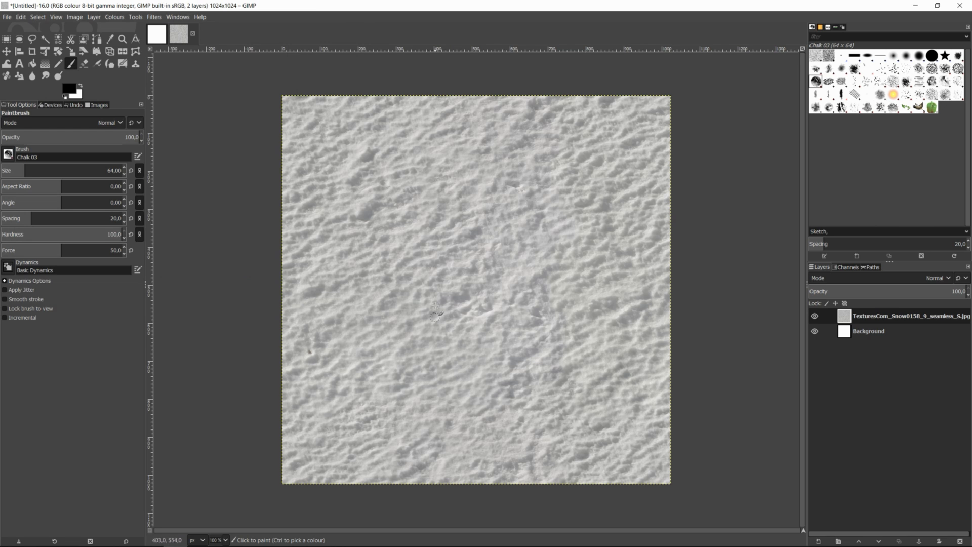
Step: Add cobblestone1.jpg from the D: Floors folder as a layer and place it beneath the snow layer
left_click(9, 18)
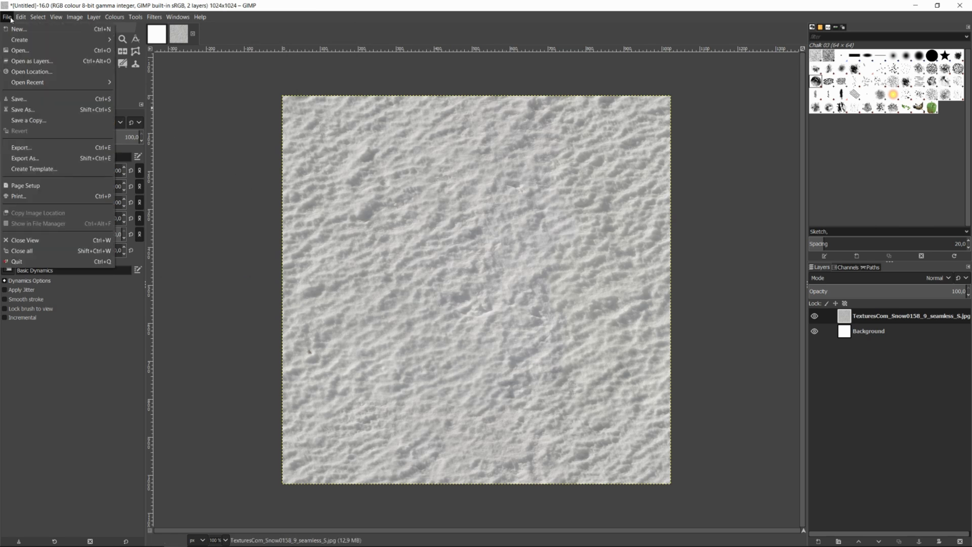
left_click(30, 62)
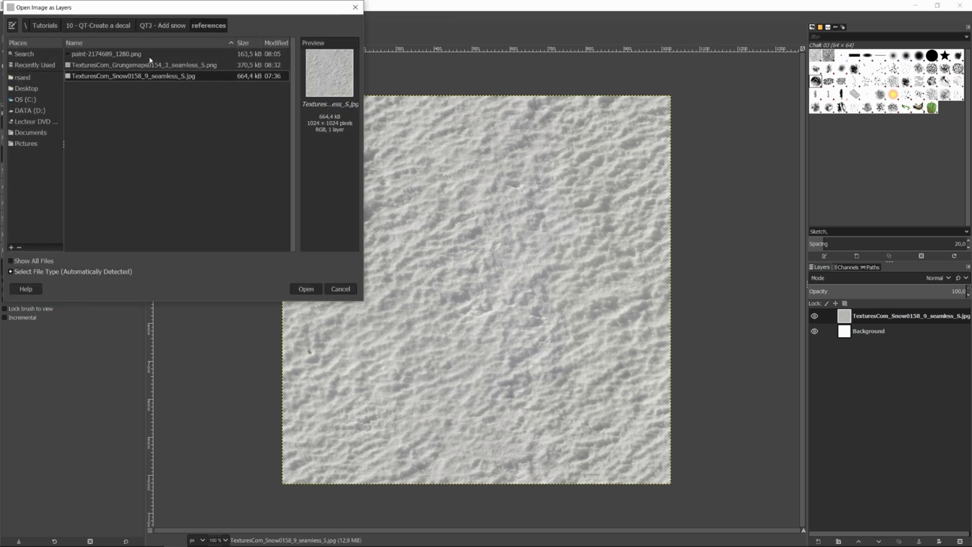
left_click(29, 109)
scroll(147, 193, "down", 5)
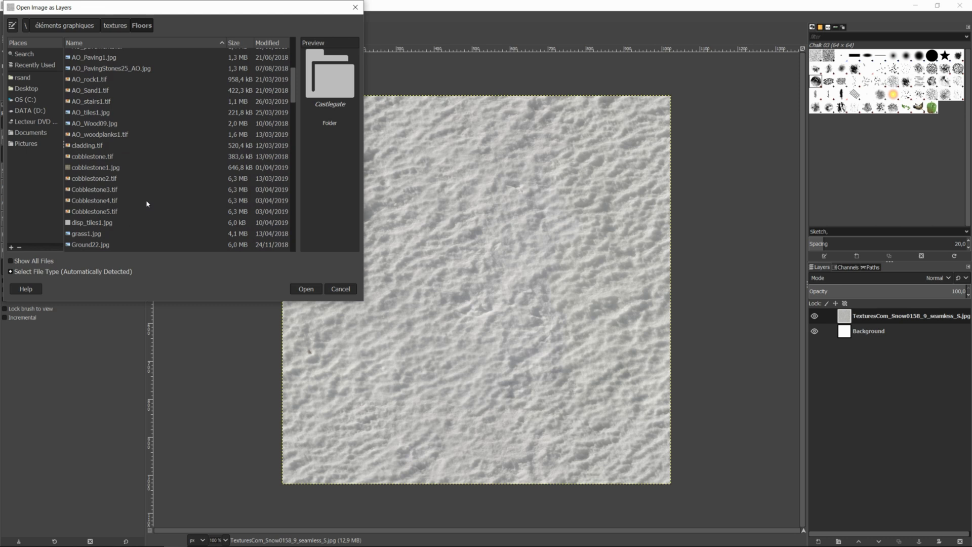
left_click(101, 156)
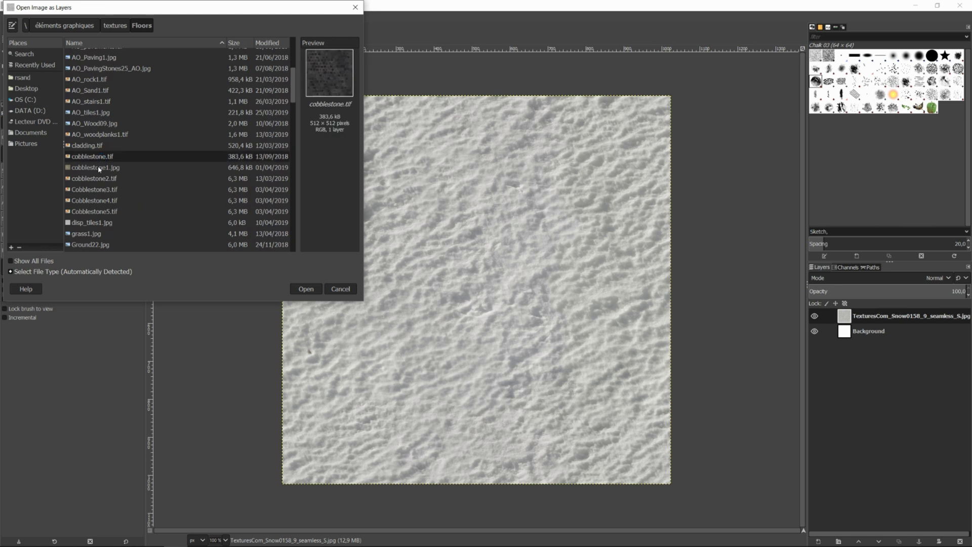
left_click(99, 168)
left_click(307, 289)
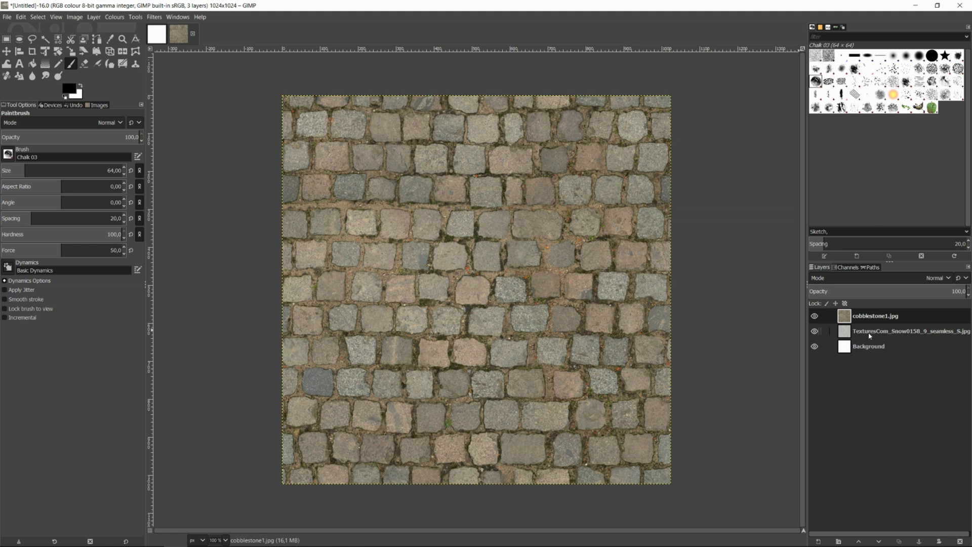
left_click_drag(869, 336, 861, 315)
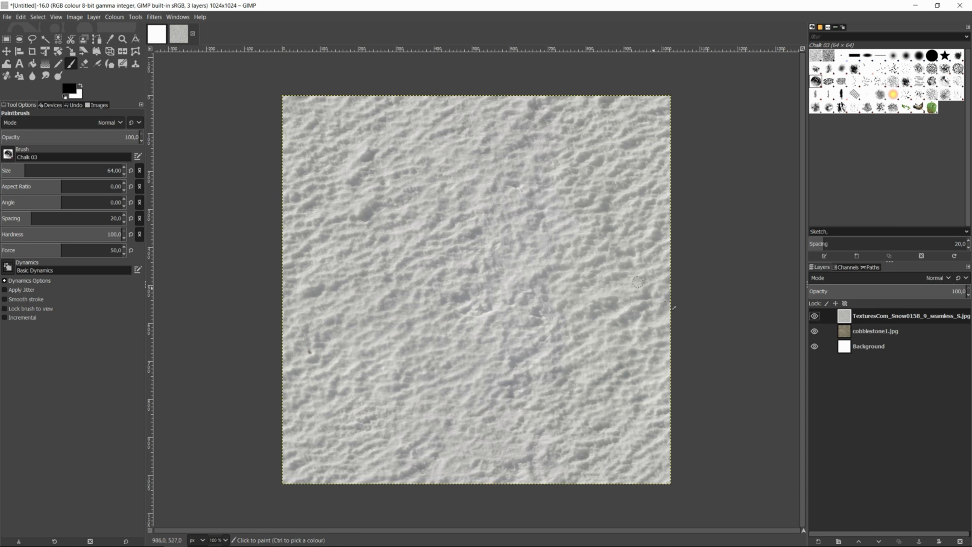
Step: Add a Black (full transparency) layer mask to the snow layer
right_click(846, 317)
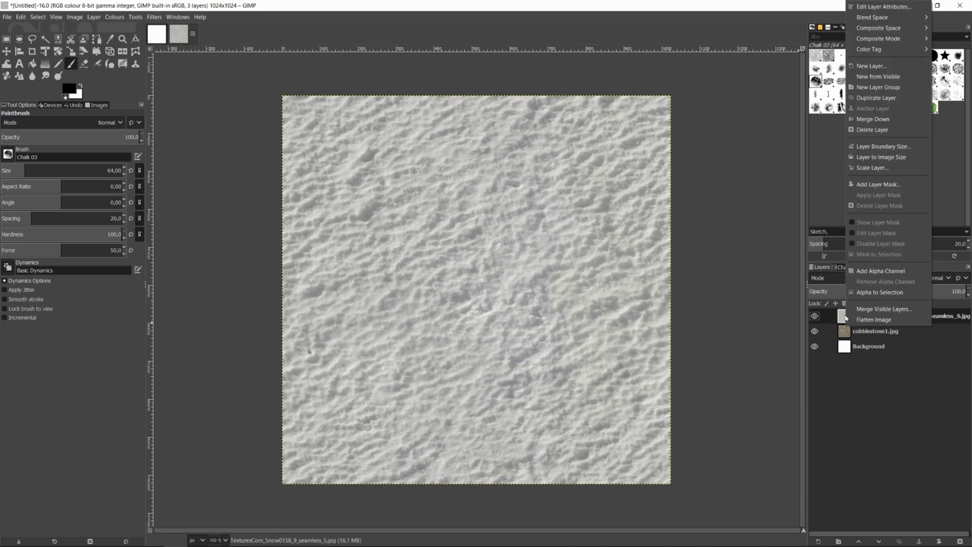
left_click(836, 340)
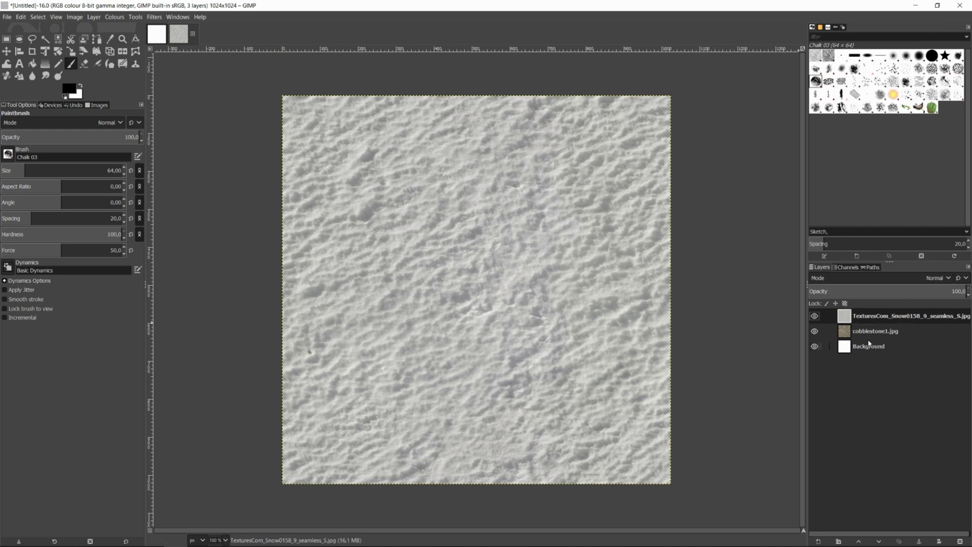
right_click(852, 320)
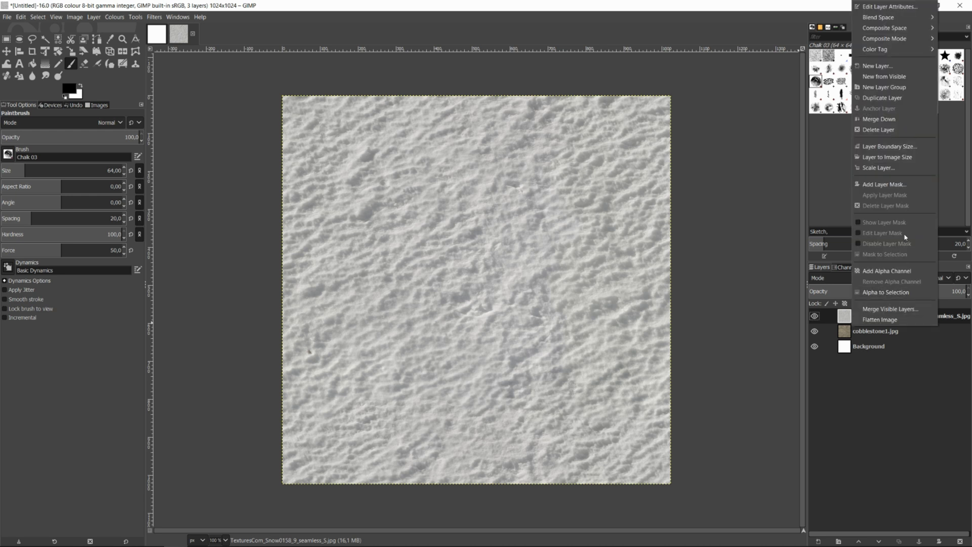
left_click(892, 185)
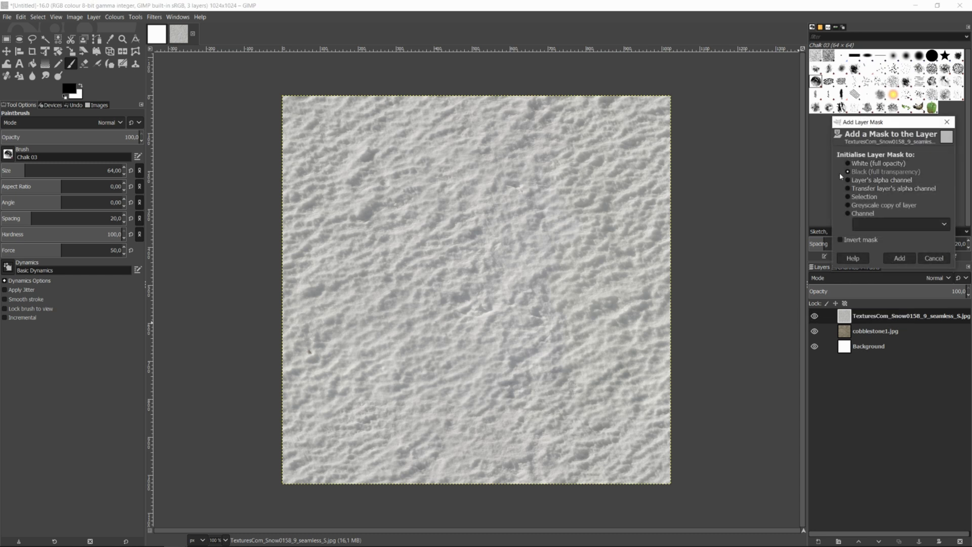
left_click(900, 259)
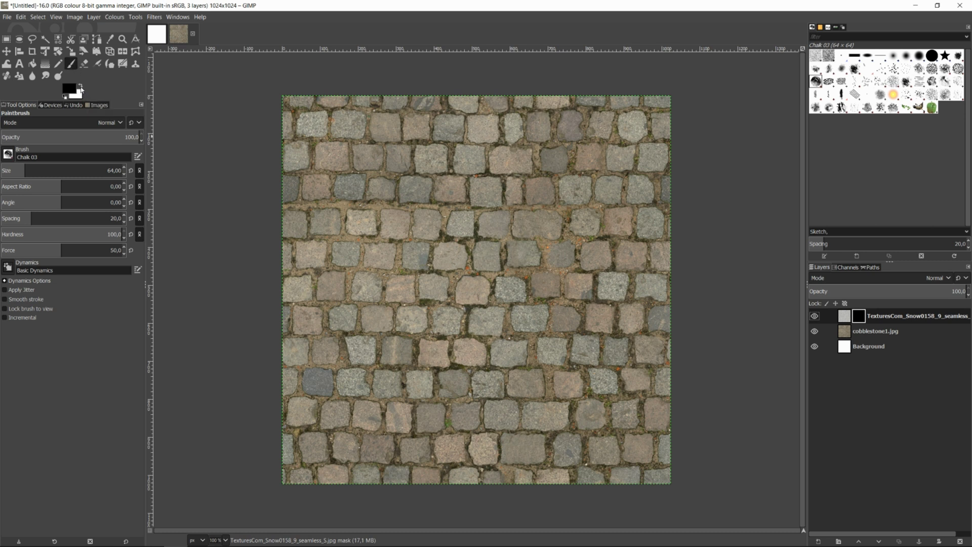
Step: Make white the foreground colour, paint a trial snow stroke on the mask, then undo it
left_click(80, 87)
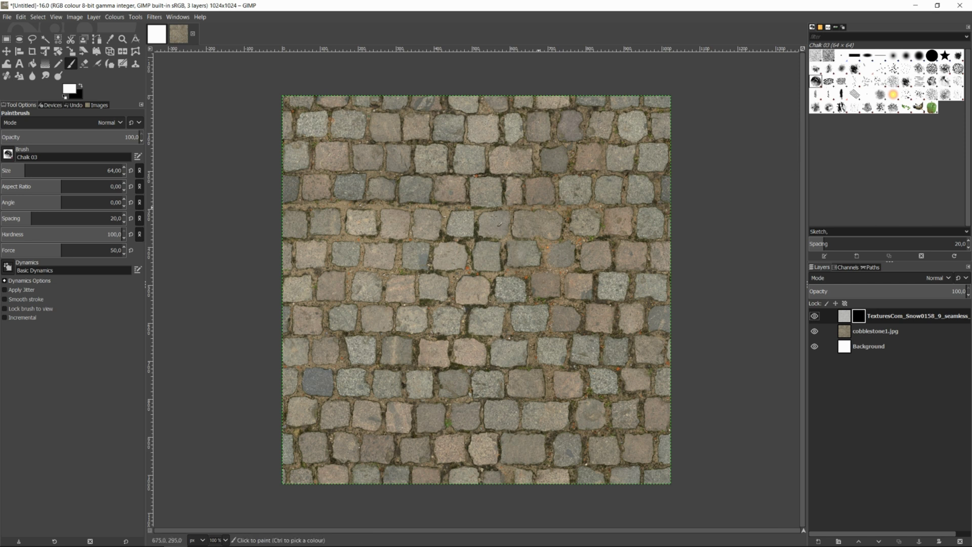
mouse_move(376, 223)
left_mouse_down()
mouse_move(435, 190)
mouse_move(417, 223)
mouse_move(443, 196)
mouse_move(484, 184)
mouse_move(459, 230)
mouse_move(547, 174)
mouse_move(496, 199)
mouse_move(418, 209)
mouse_move(518, 173)
mouse_move(496, 169)
mouse_move(544, 160)
mouse_move(447, 182)
mouse_move(415, 174)
mouse_move(551, 164)
mouse_move(419, 176)
mouse_move(494, 167)
mouse_move(543, 132)
mouse_move(417, 187)
mouse_move(387, 174)
mouse_move(493, 173)
mouse_move(541, 237)
mouse_move(379, 276)
mouse_move(503, 230)
mouse_move(497, 268)
mouse_move(416, 301)
mouse_move(507, 317)
mouse_move(559, 275)
mouse_move(602, 170)
mouse_move(540, 368)
left_mouse_up()
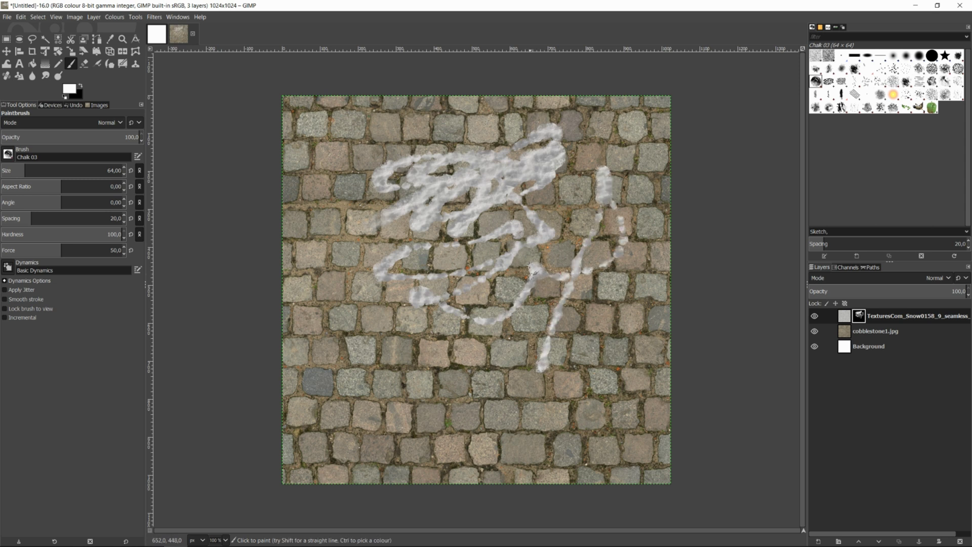
key("ctrl+z")
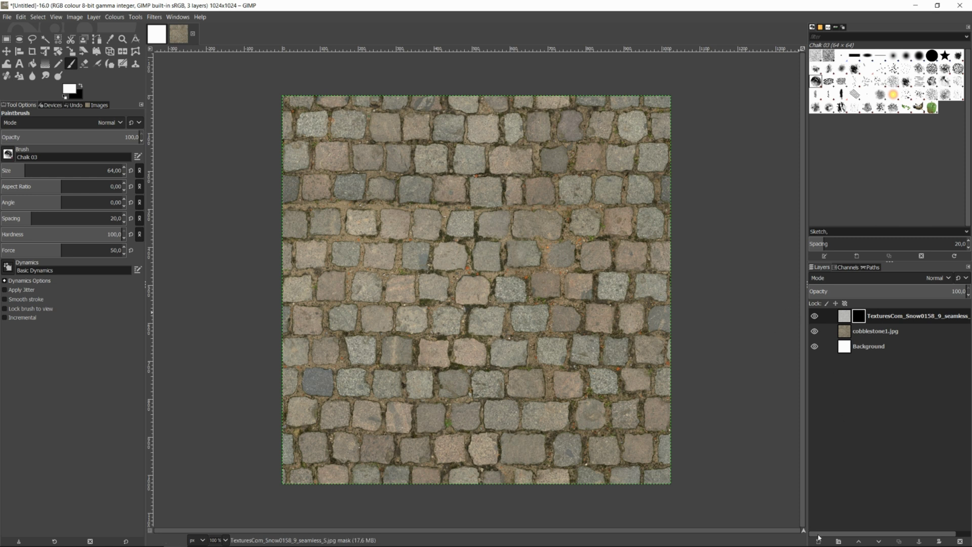
Step: Add paint-2174689_1280.png from Recently Used as a new top layer
left_click(7, 17)
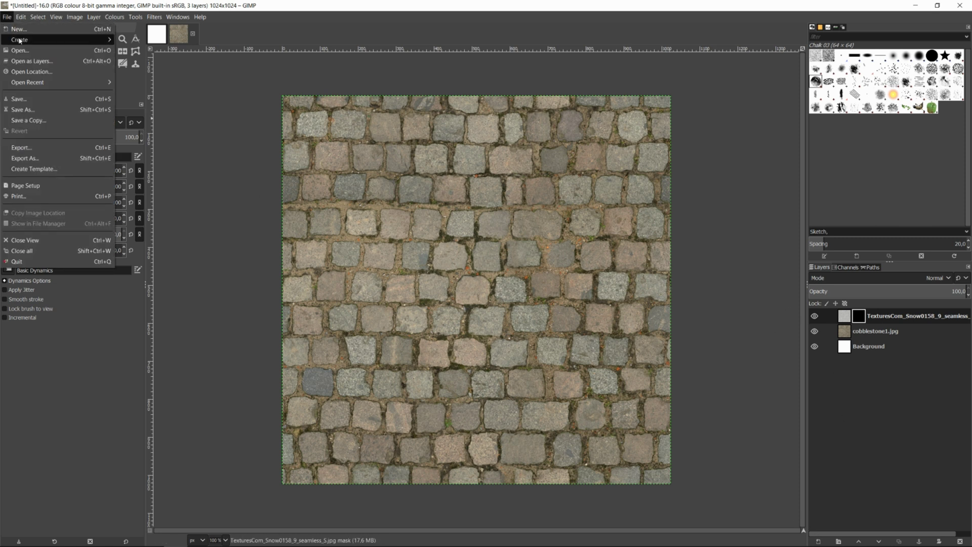
left_click(26, 61)
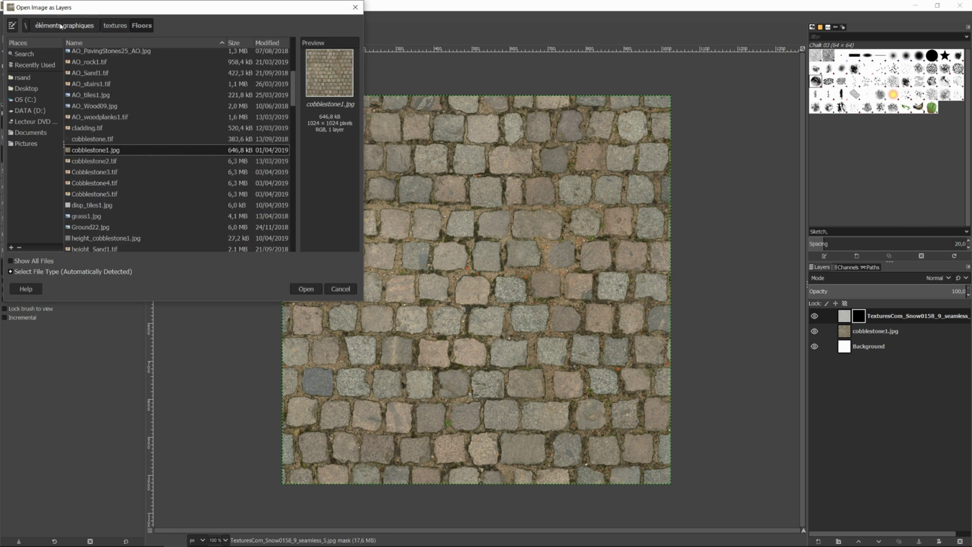
left_click(37, 66)
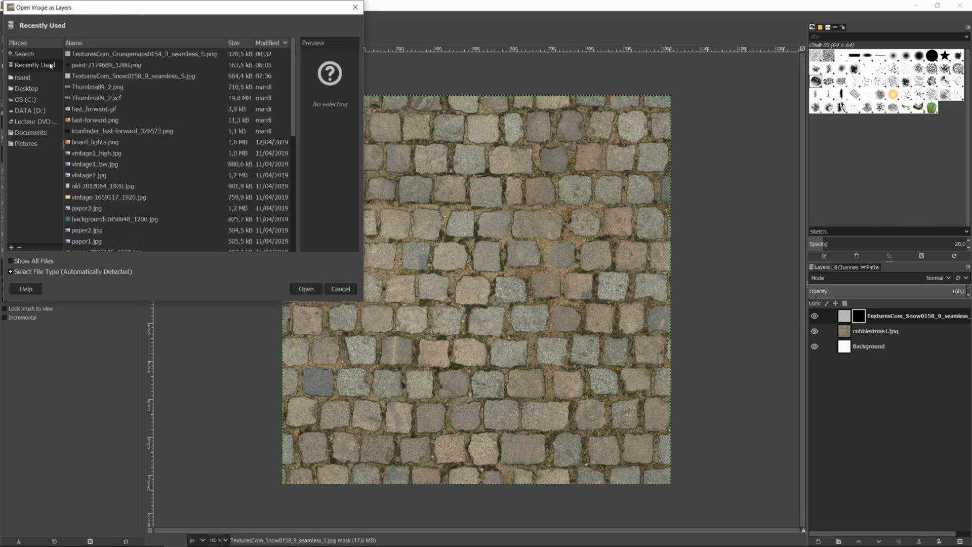
left_click(122, 66)
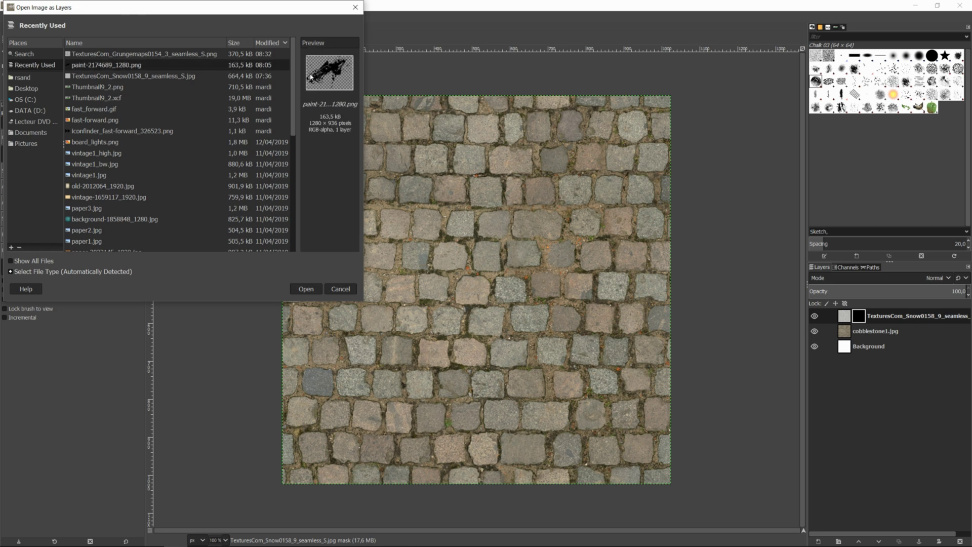
left_click(306, 289)
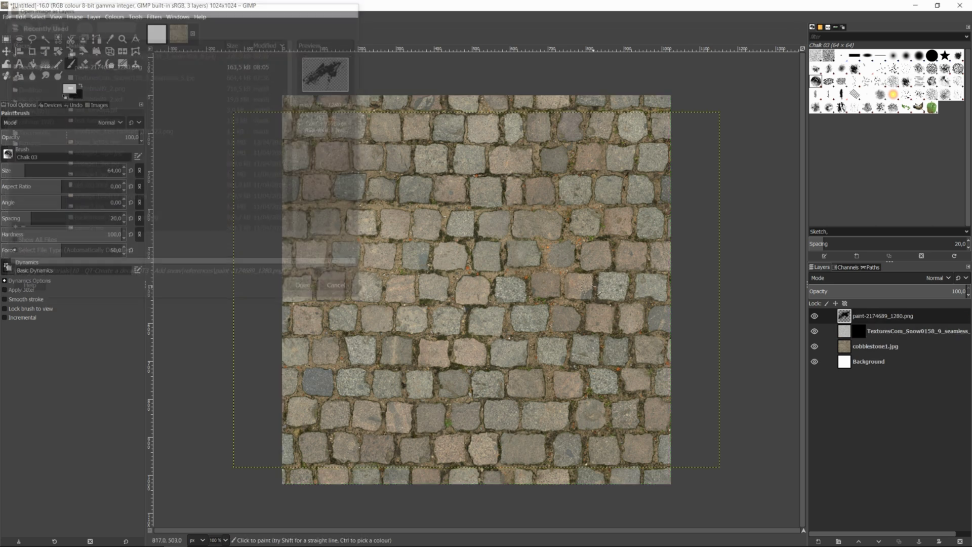
left_click(94, 17)
mouse_move(114, 17)
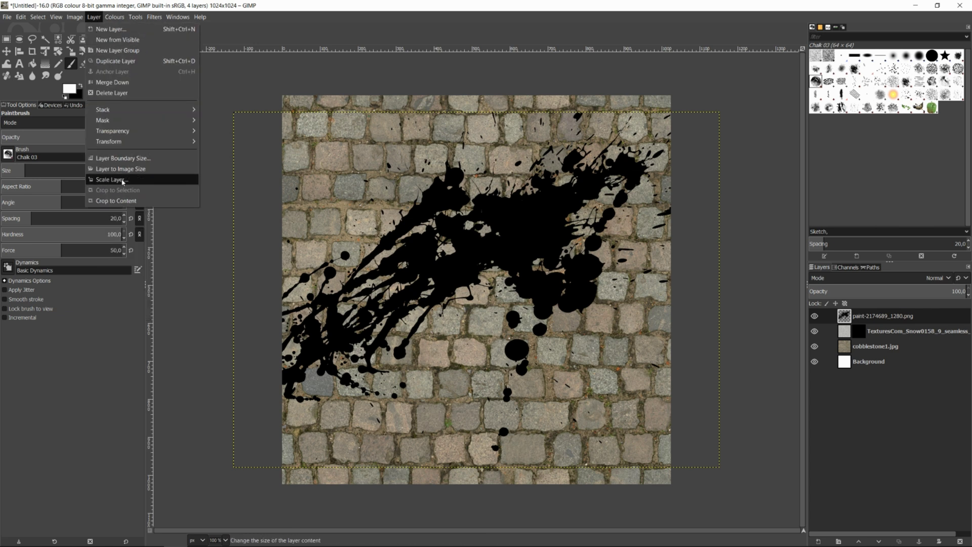
Step: Scale the splatter layer to 1024 px wide with proportional height
left_click(112, 179)
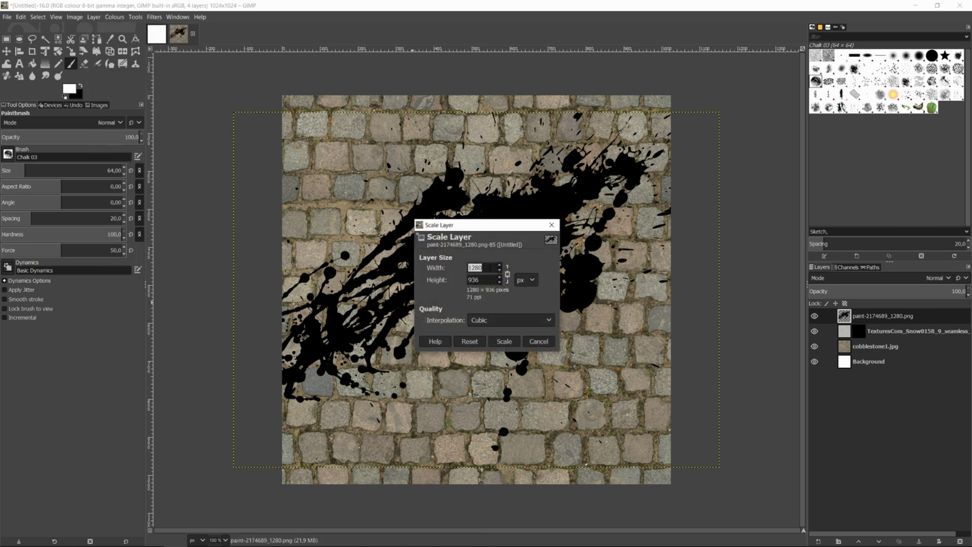
type("1024")
left_click(487, 277)
left_click(504, 342)
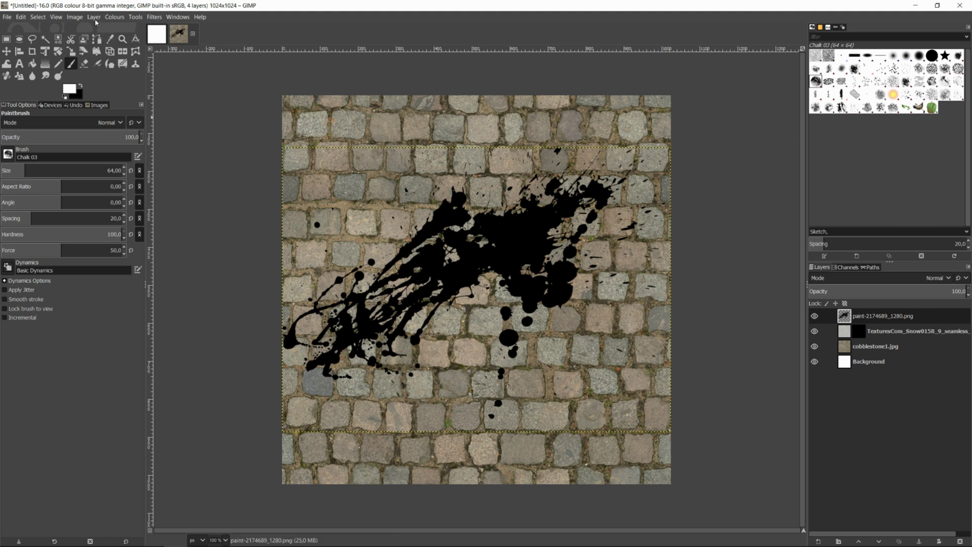
Step: Invert the splatter to white and apply a Gaussian blur of size 3.12
left_click(114, 17)
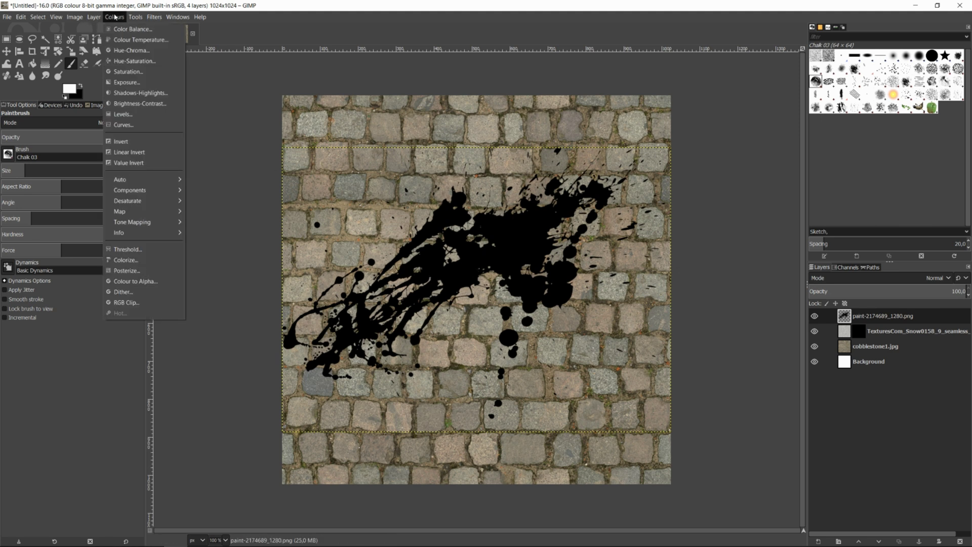
left_click(137, 141)
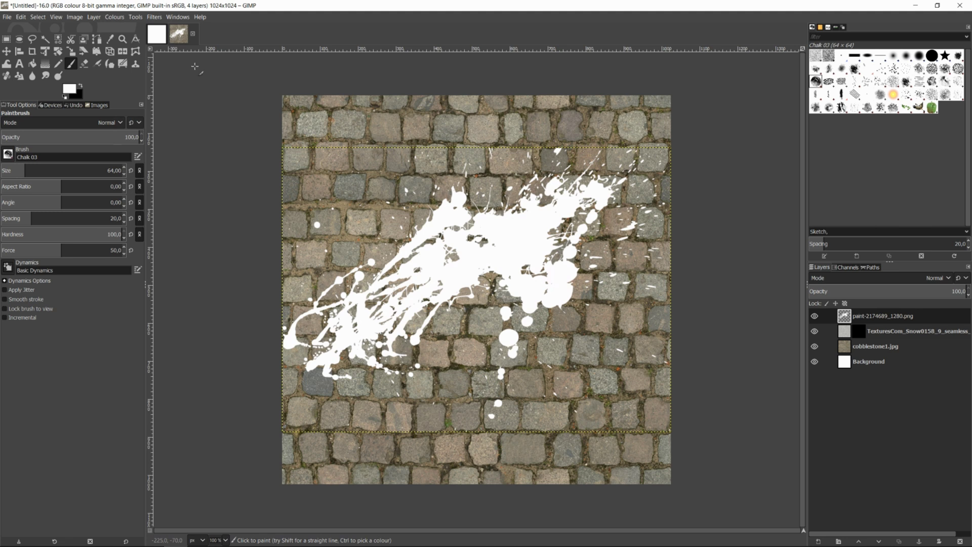
left_click(156, 18)
mouse_move(187, 79)
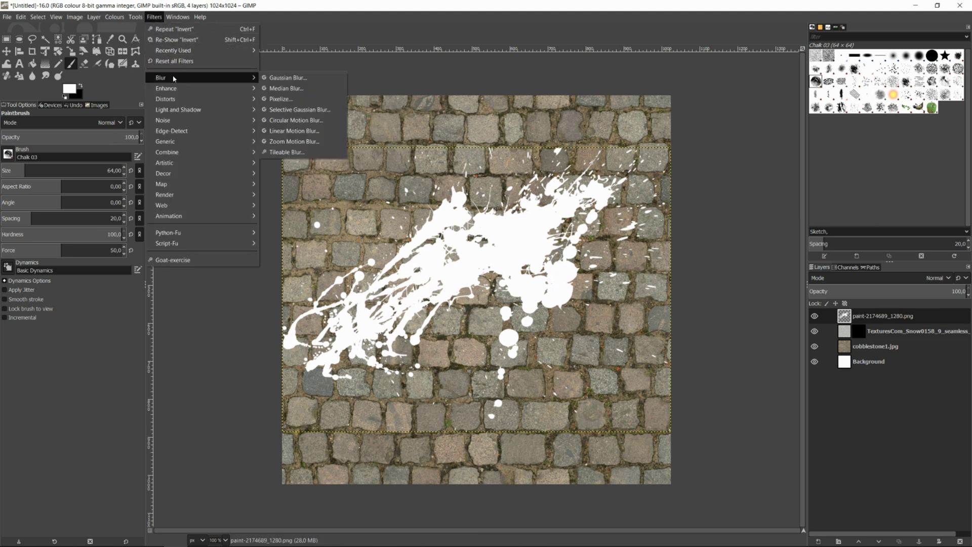
left_click(294, 79)
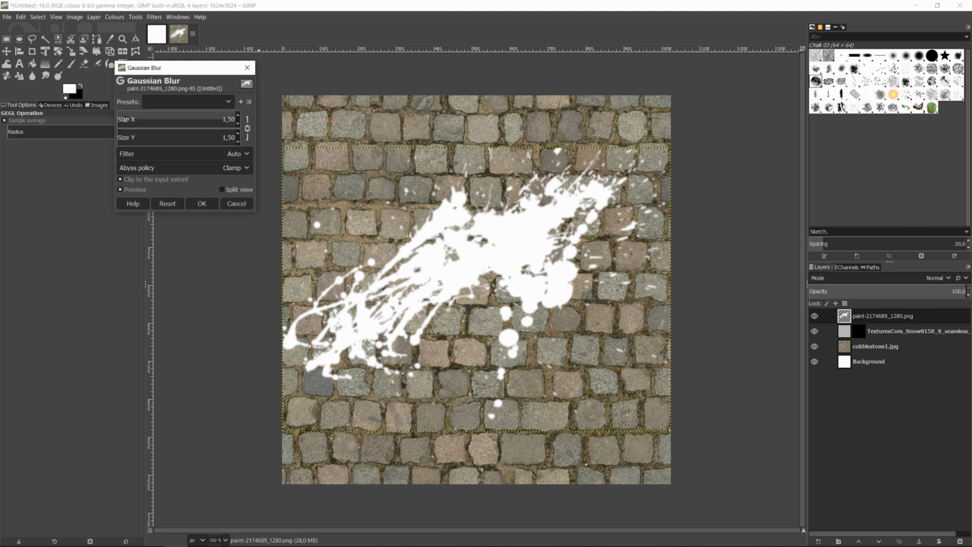
left_click_drag(120, 118, 120, 118)
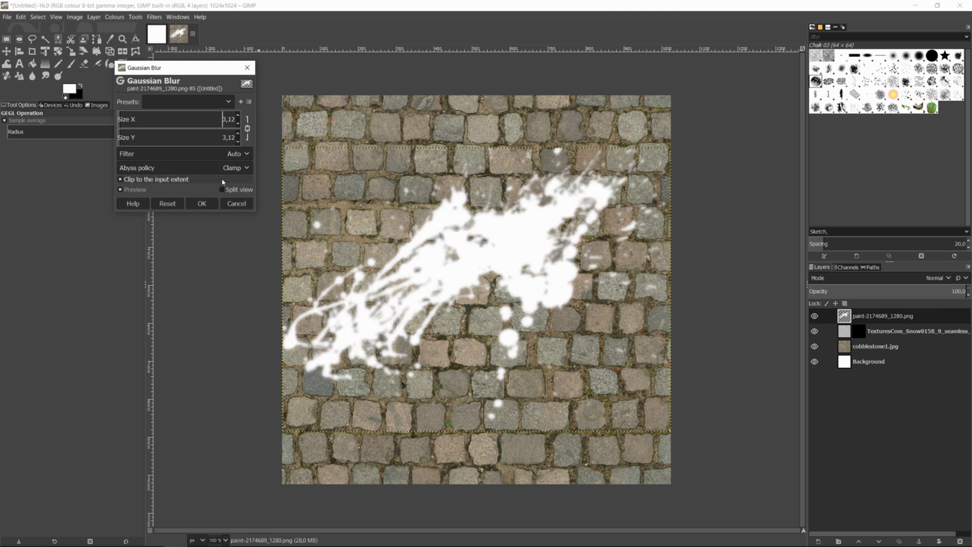
left_click(212, 205)
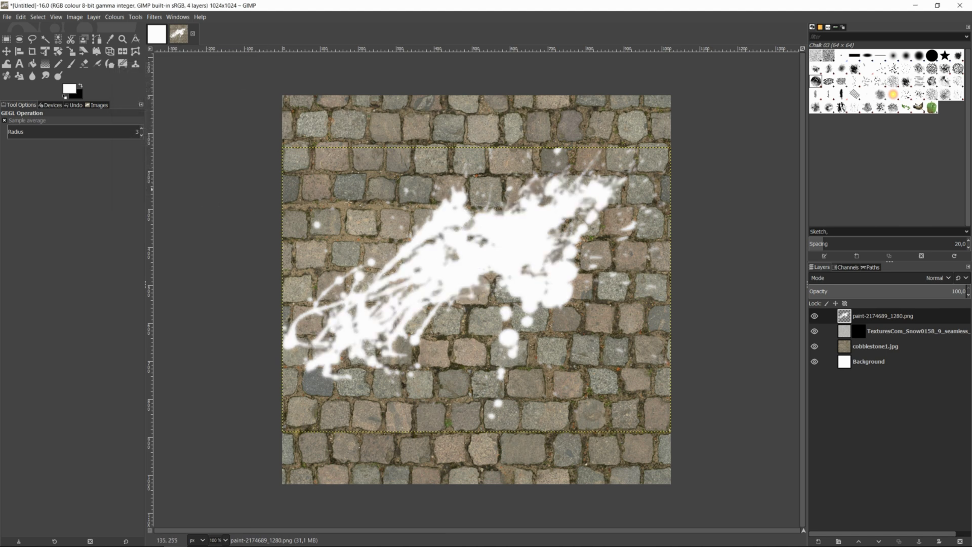
left_click(44, 19)
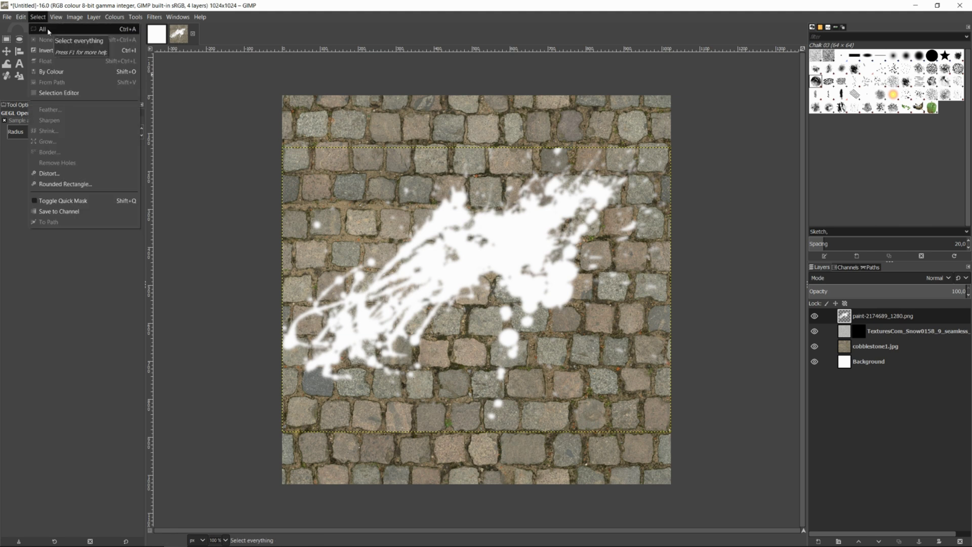
Step: Copy the whole white splatter into the snow layer's mask, hide the splatter layer, and anchor it
left_click(48, 30)
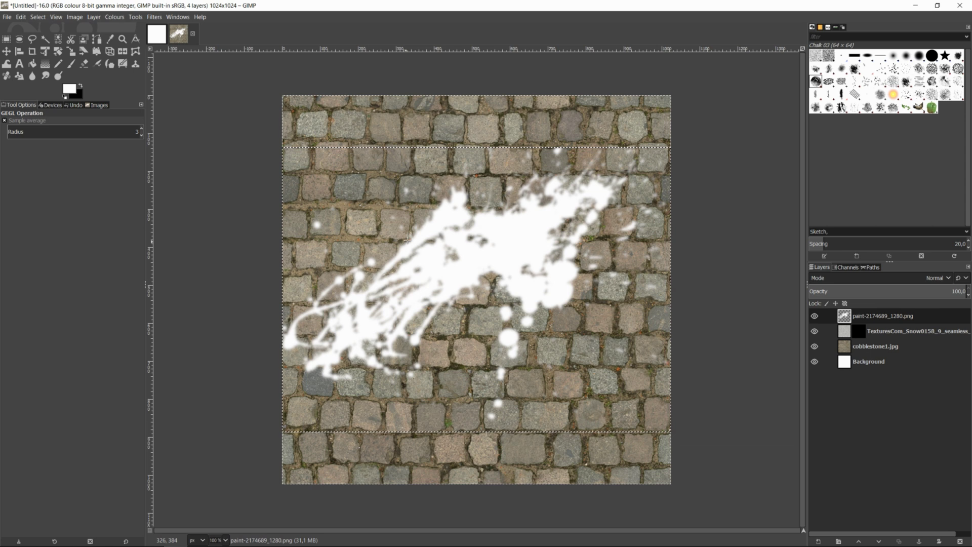
key("ctrl+c")
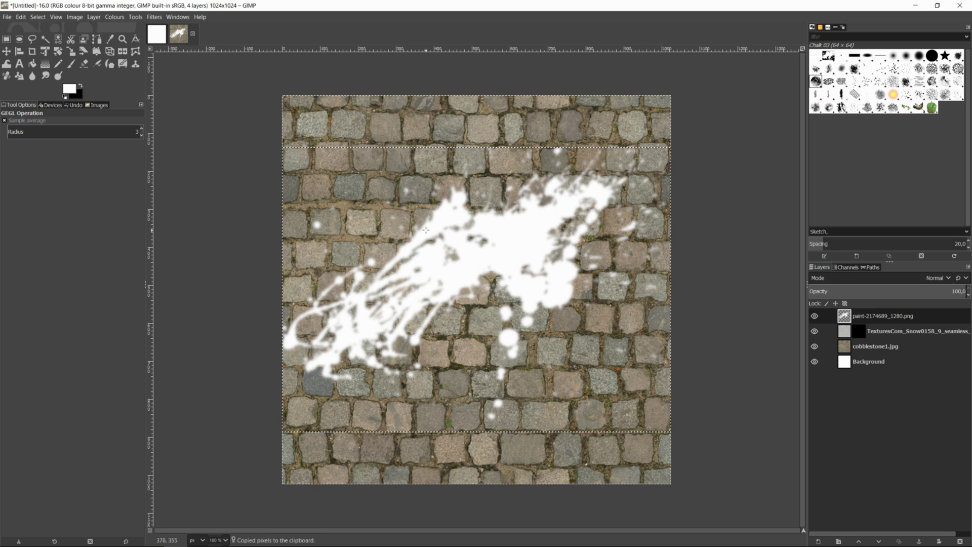
left_click(856, 333)
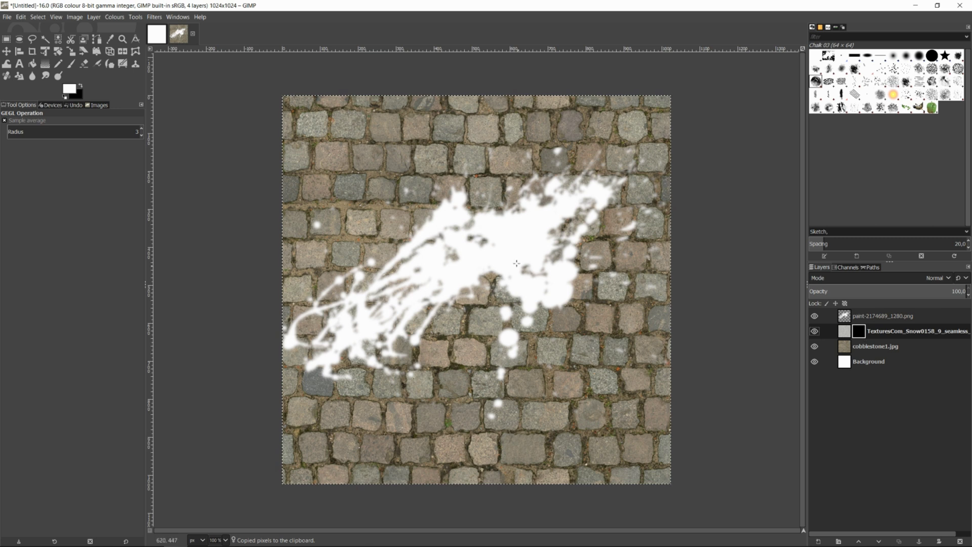
key("ctrl+v")
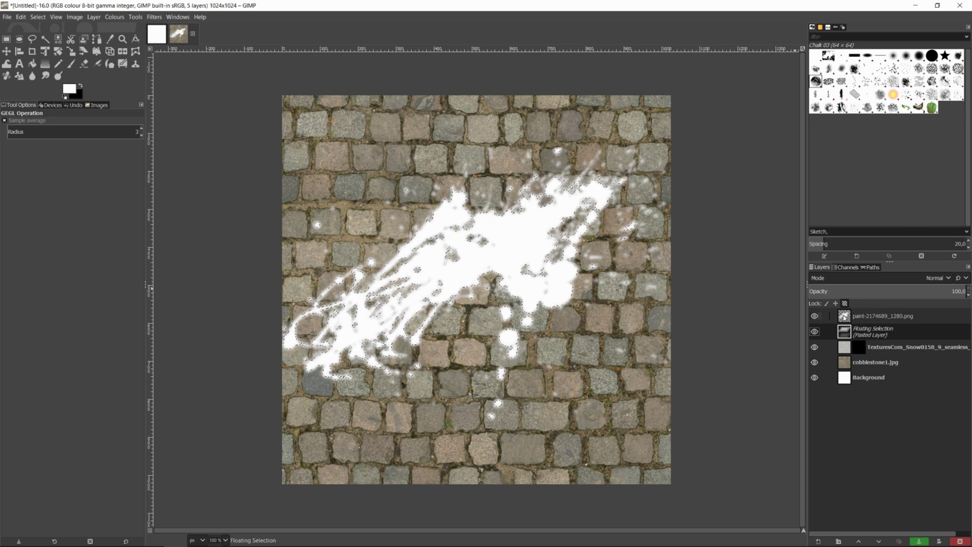
left_click(814, 316)
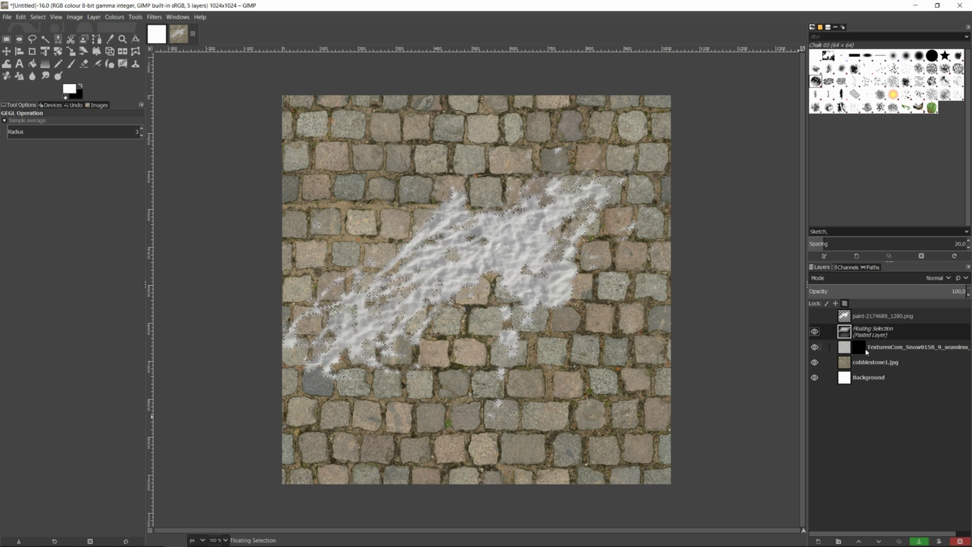
left_click(919, 541)
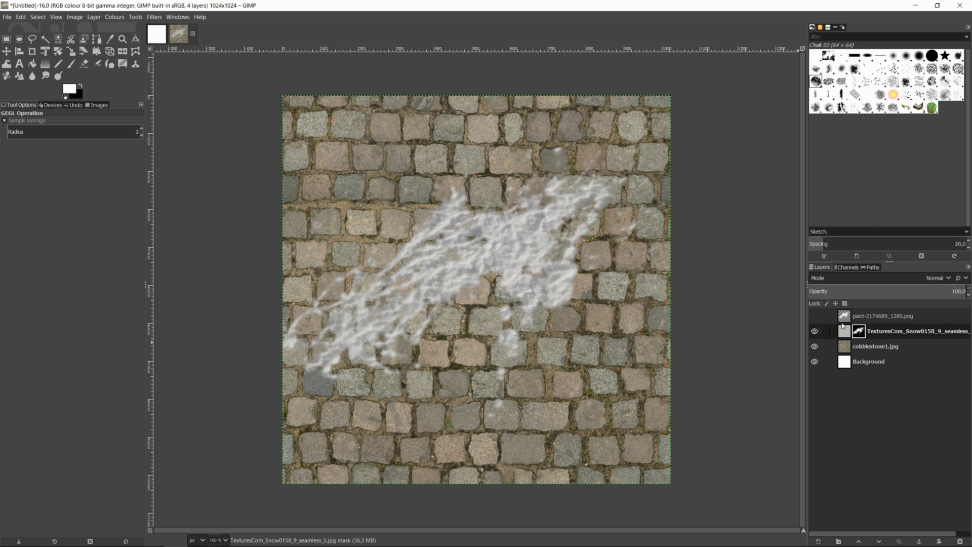
Step: Show the splatter layer again and invert it back to black
left_click(872, 318)
left_click(819, 316)
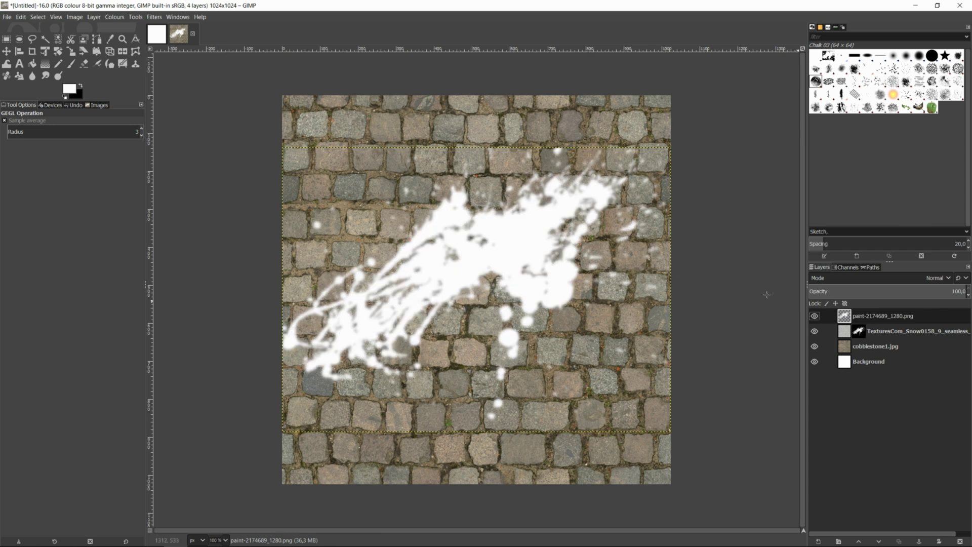
left_click(94, 17)
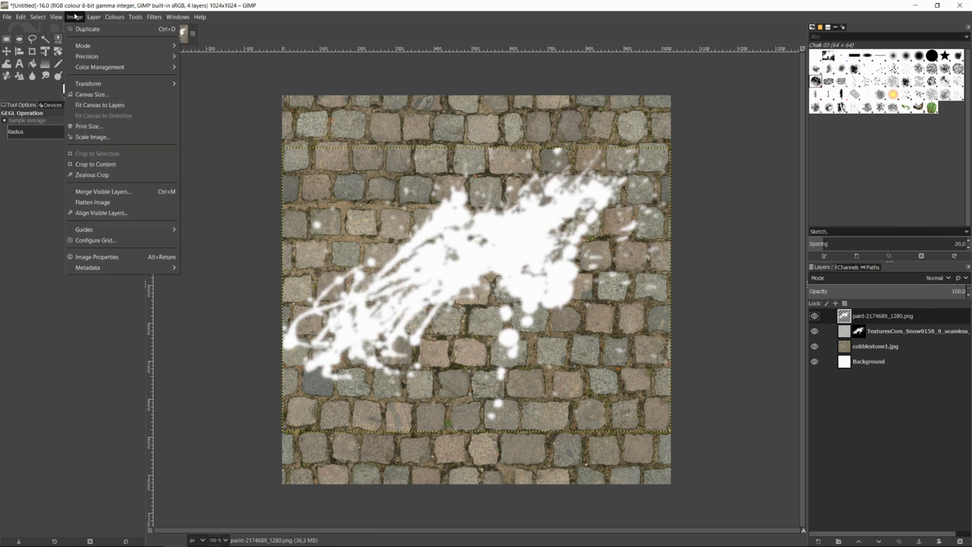
mouse_move(120, 21)
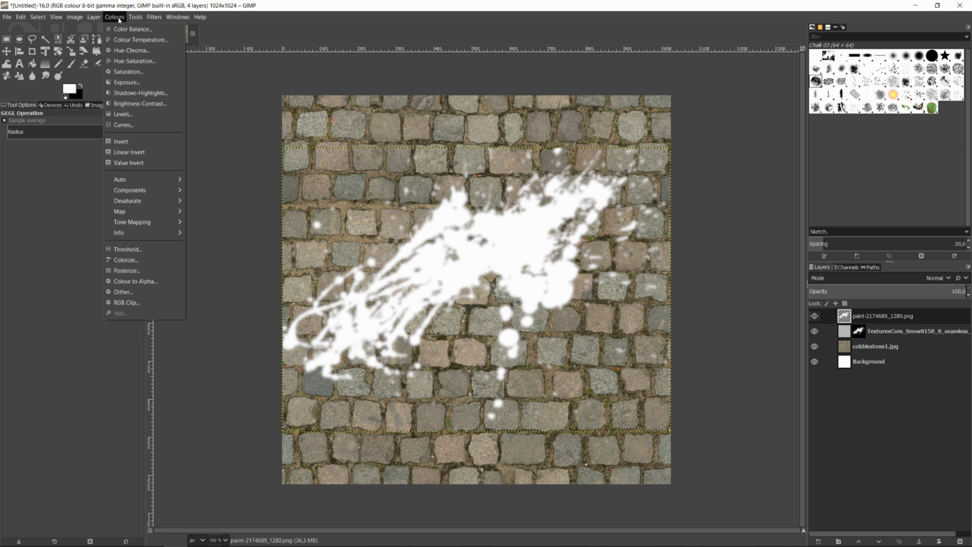
left_click(121, 142)
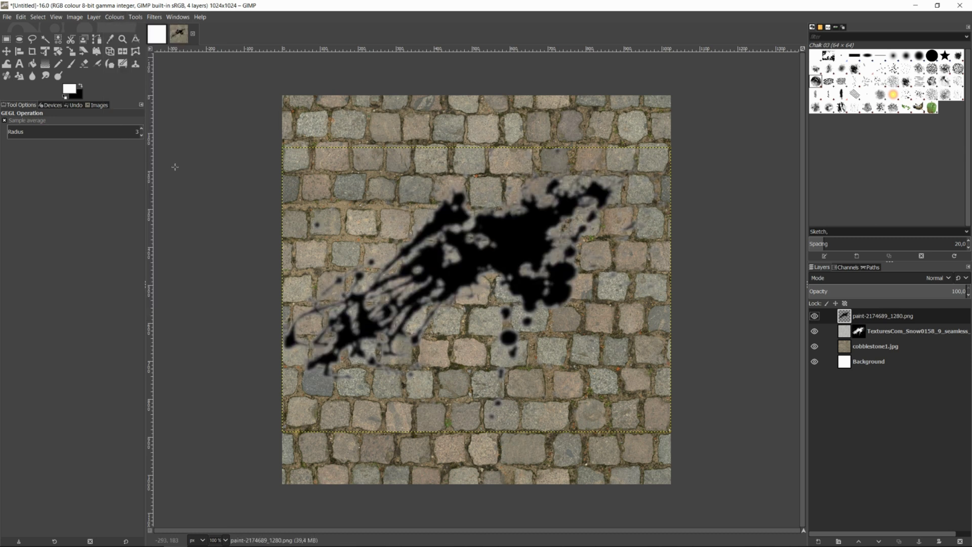
Step: Scale the splatter layer to 1050 px wide
left_click(94, 19)
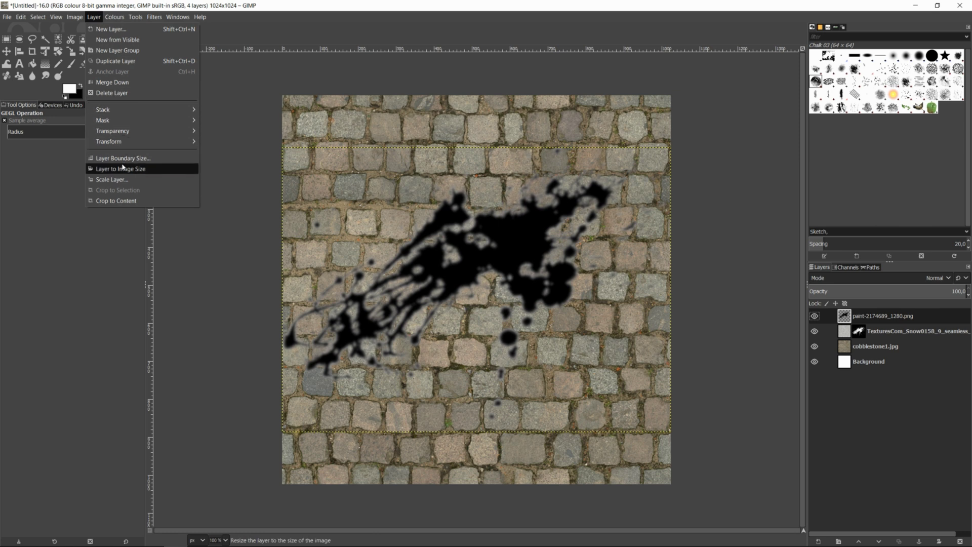
left_click(124, 179)
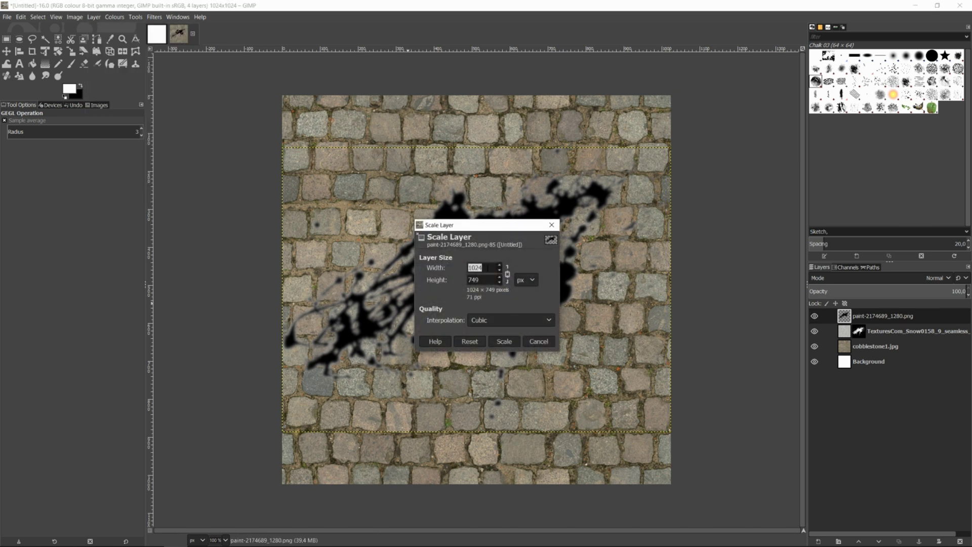
type("1050")
left_click(504, 341)
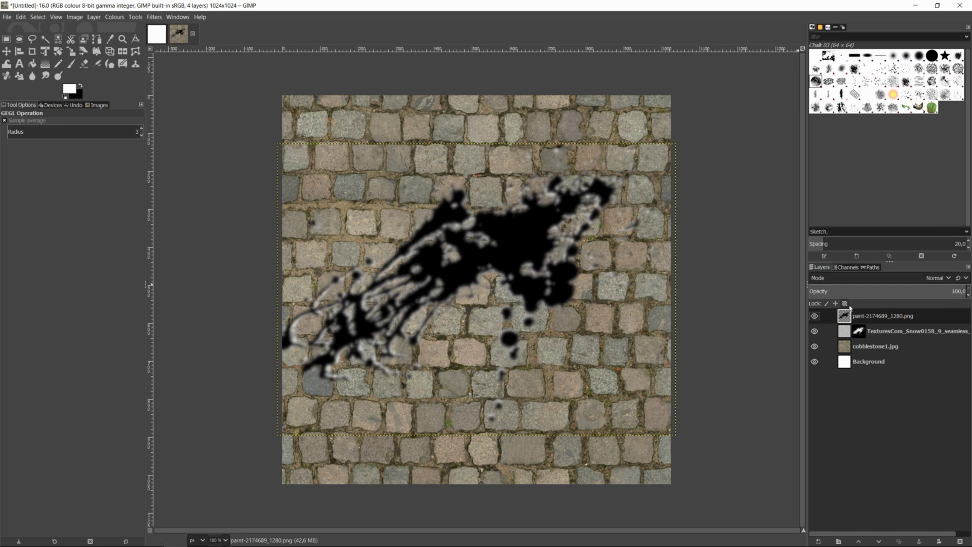
Step: Move the splatter layer beneath the snow layer and lower its opacity to about 50
left_click_drag(864, 317, 872, 338)
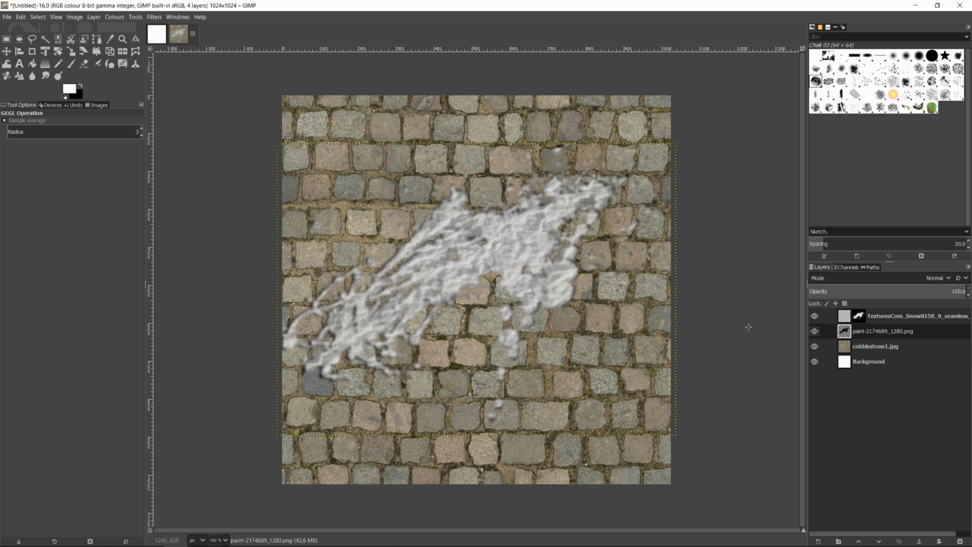
left_click(955, 291)
left_click_drag(956, 290, 949, 291)
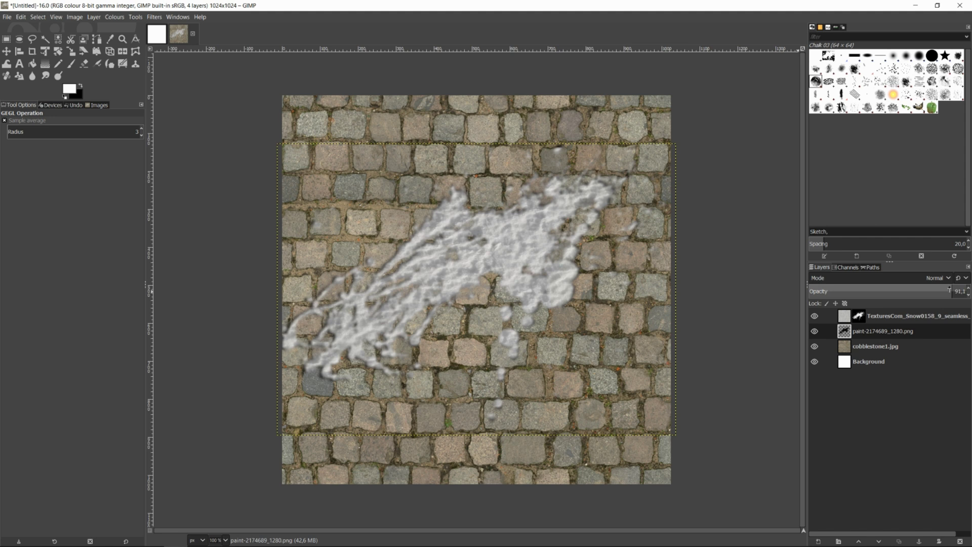
left_click(918, 290)
mouse_move(917, 292)
left_mouse_down()
mouse_move(883, 296)
mouse_move(901, 297)
left_mouse_up()
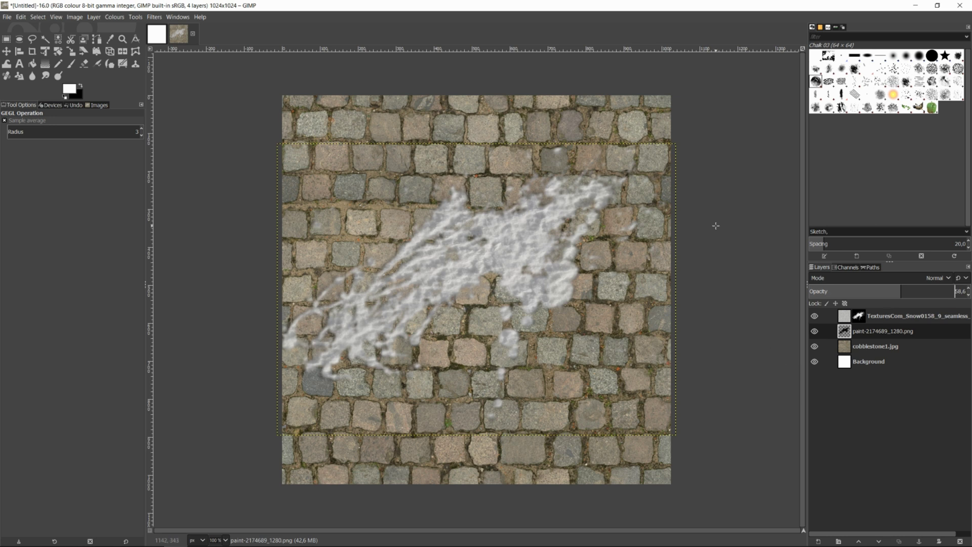
left_click(867, 347)
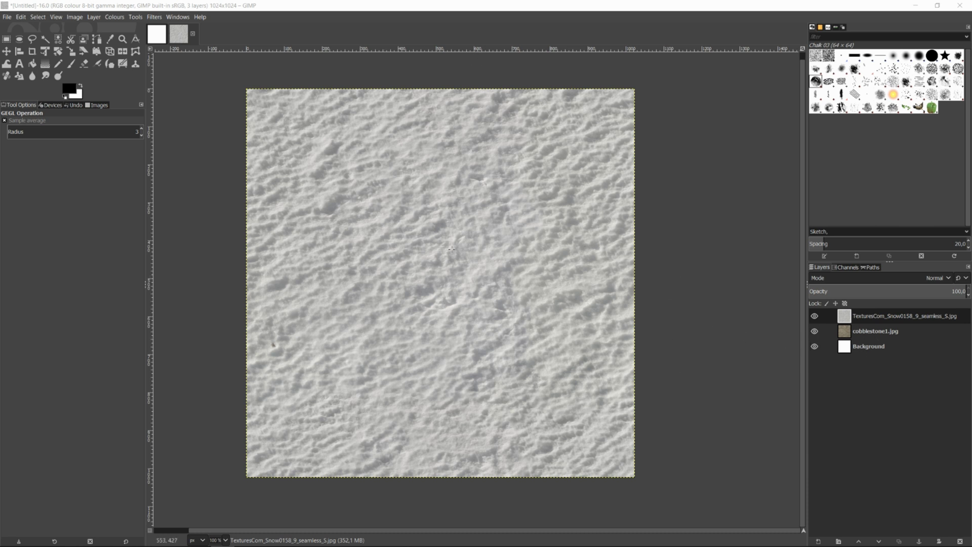
Step: Add TexturesCom_Grungemaps0154_3_seamless_S.png as a new layer with Open as Layers
left_click(7, 17)
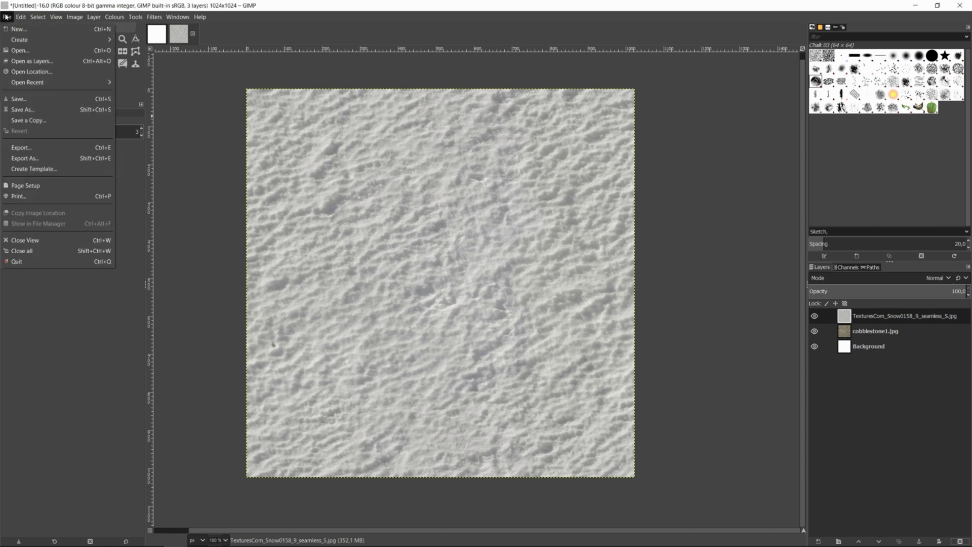
left_click(22, 61)
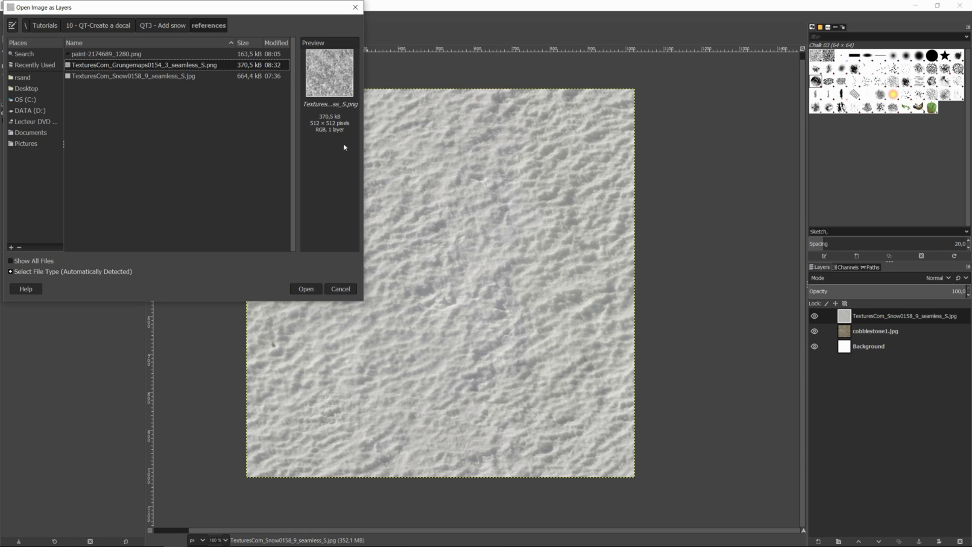
left_click(306, 288)
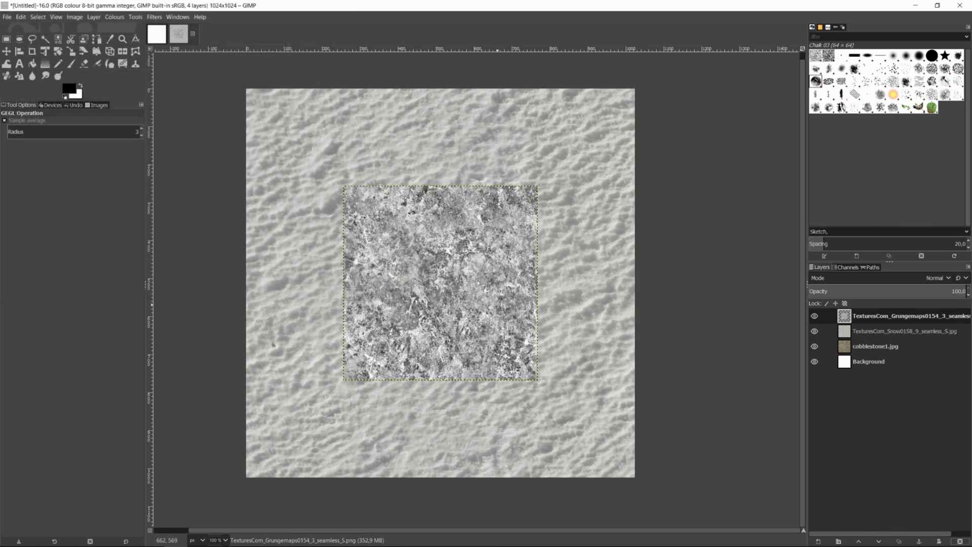
Step: Scale the grunge layer to 1024 × 1024
left_click(93, 17)
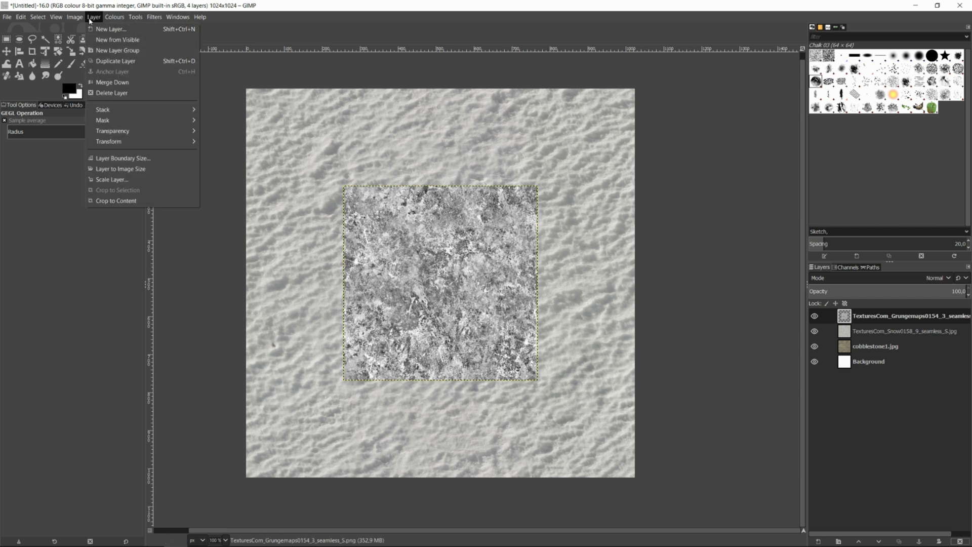
left_click(112, 179)
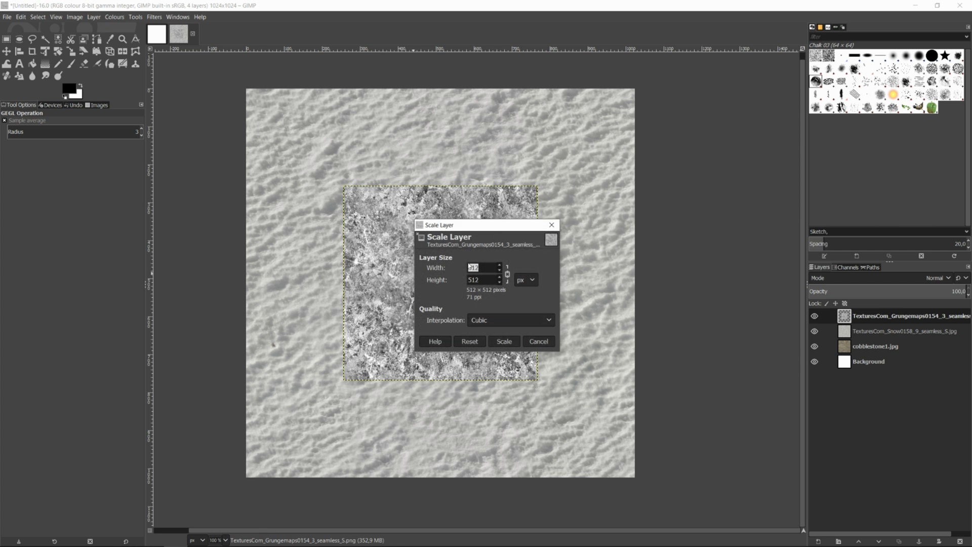
type("1024")
left_click(504, 341)
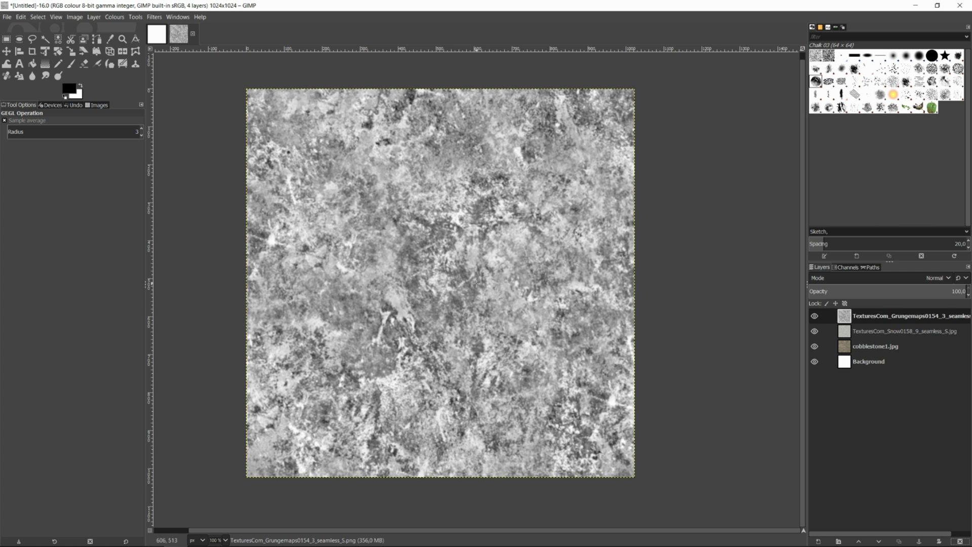
Step: Apply Levels to the grunge layer with the black input point raised to 96
left_click(115, 18)
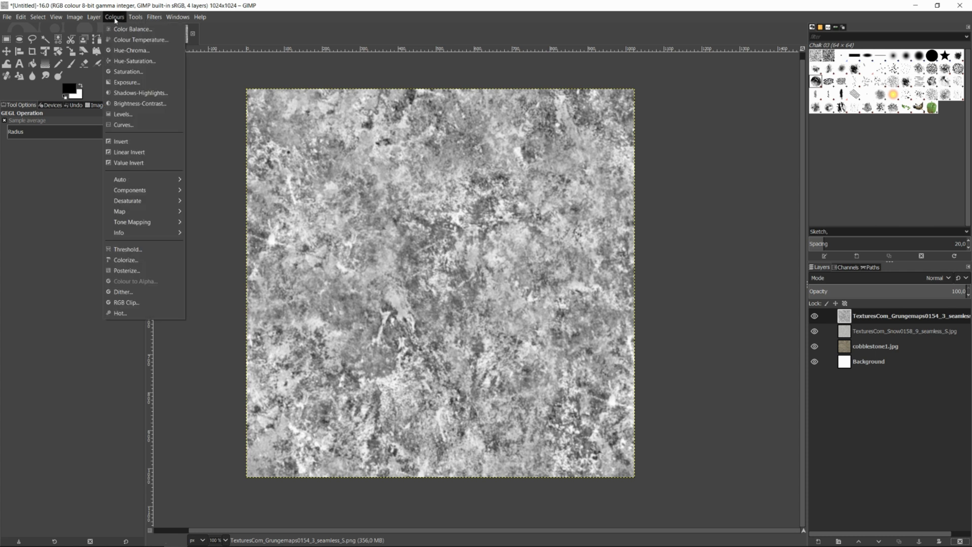
left_click(120, 115)
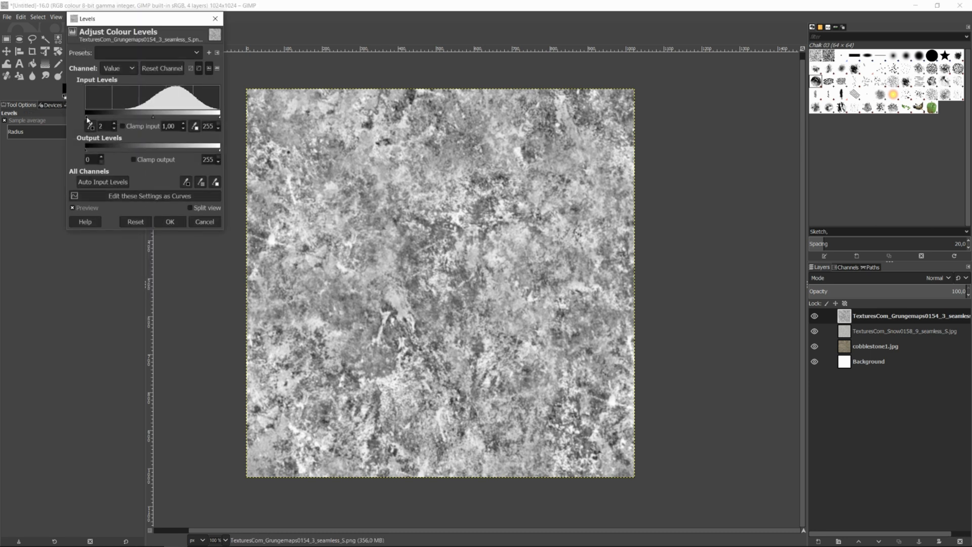
left_click_drag(88, 121, 137, 122)
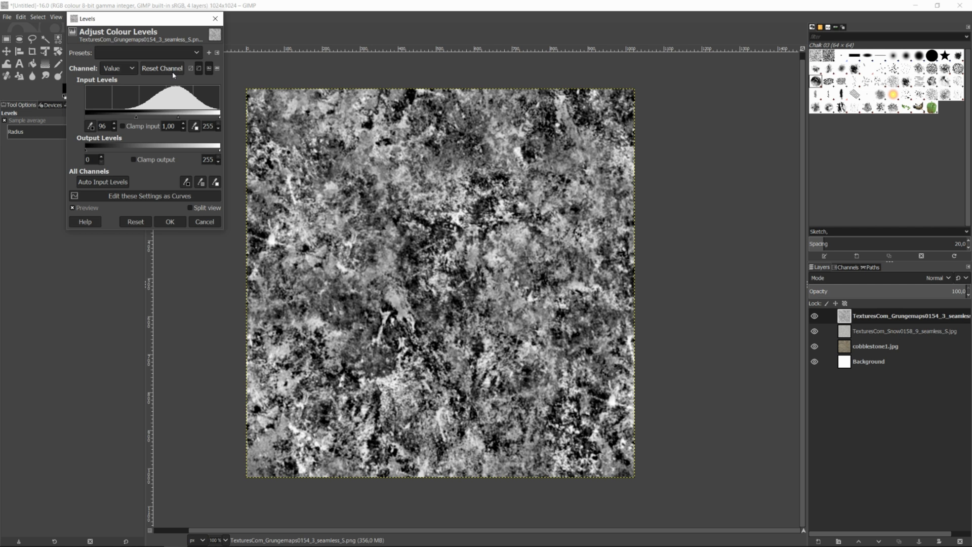
left_click(174, 220)
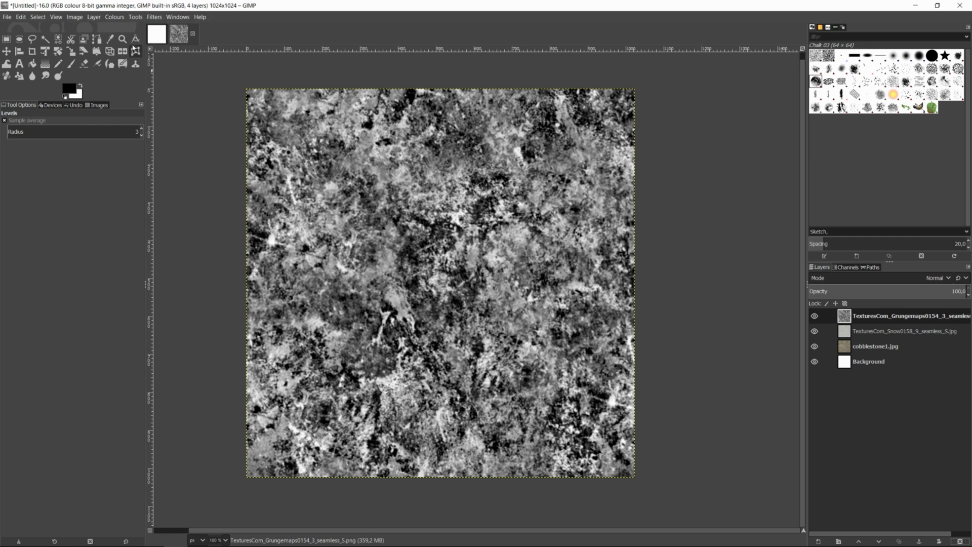
Step: Apply Color to Gray to the grunge layer (radius 300, 4 samples, 10 iterations)
left_click(114, 17)
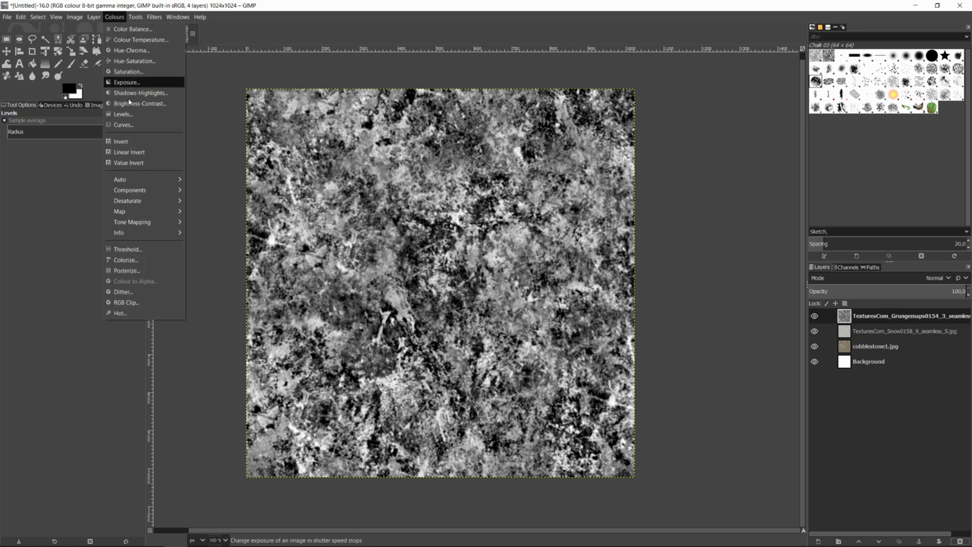
mouse_move(147, 204)
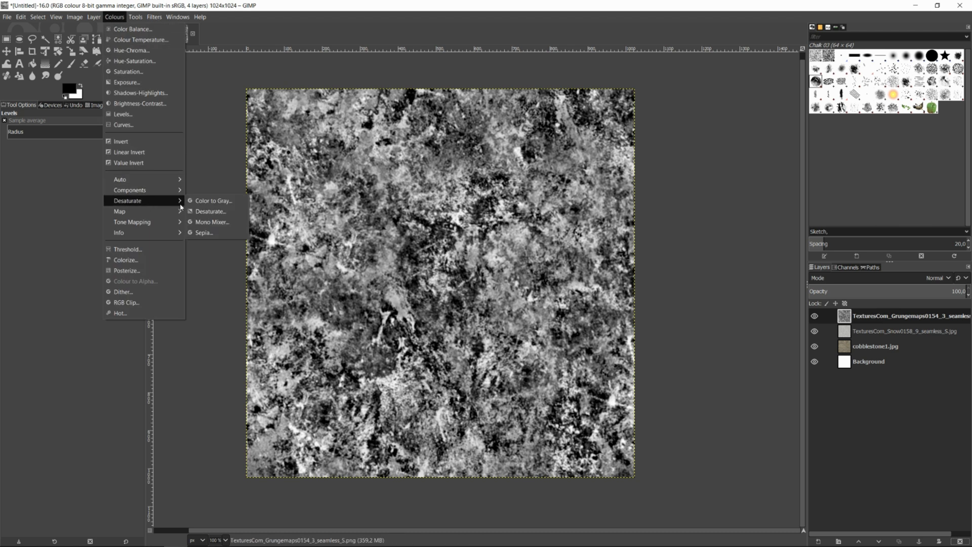
left_click(213, 201)
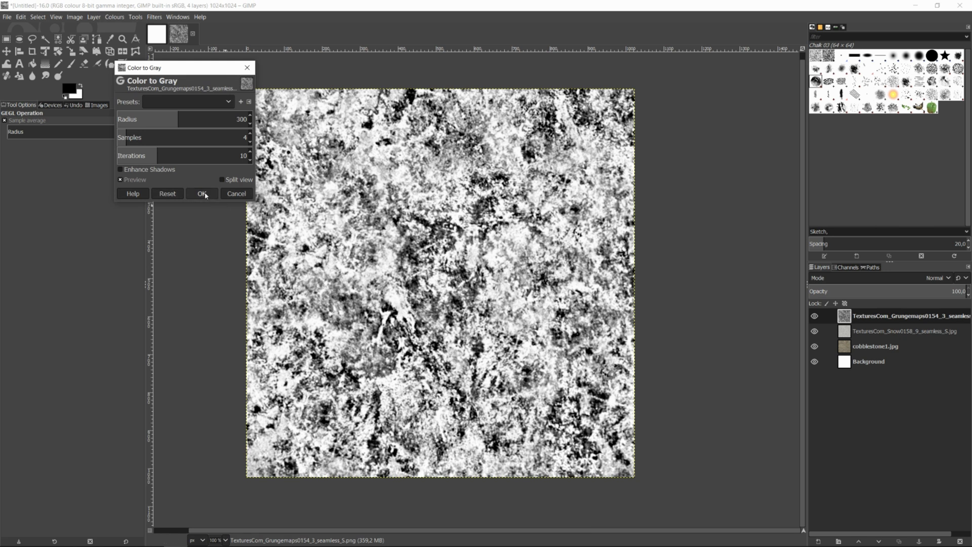
left_click(201, 194)
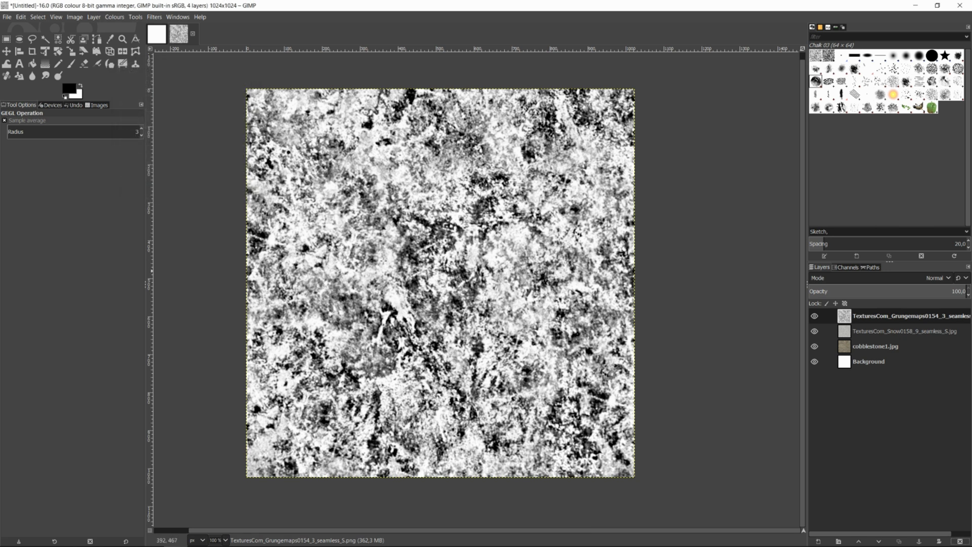
Step: Select the whole image and make the Snow layer active
left_click(38, 17)
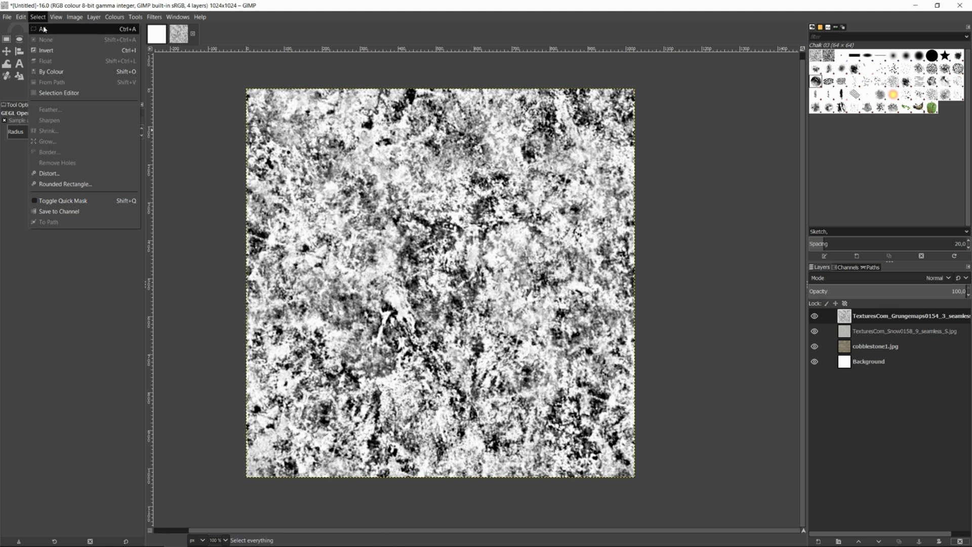
left_click(42, 29)
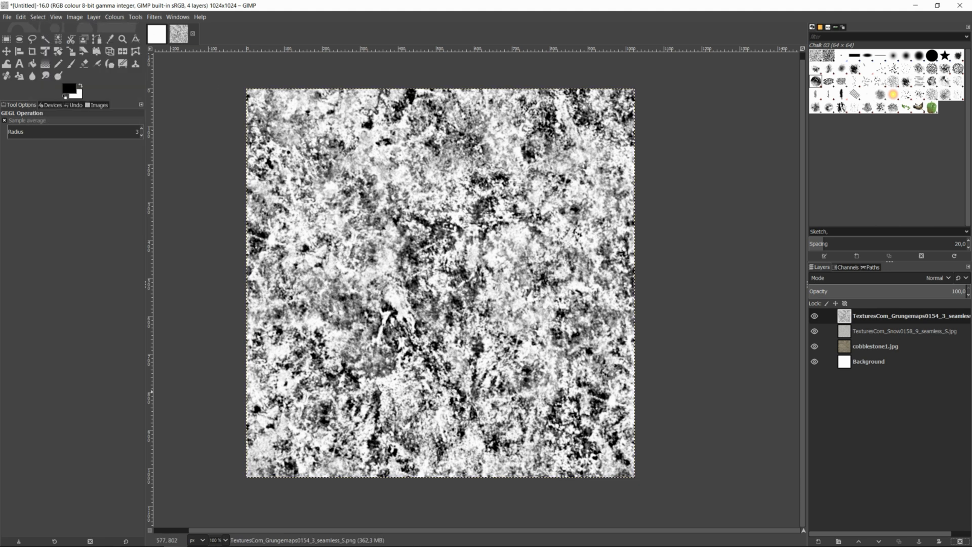
left_click(850, 336)
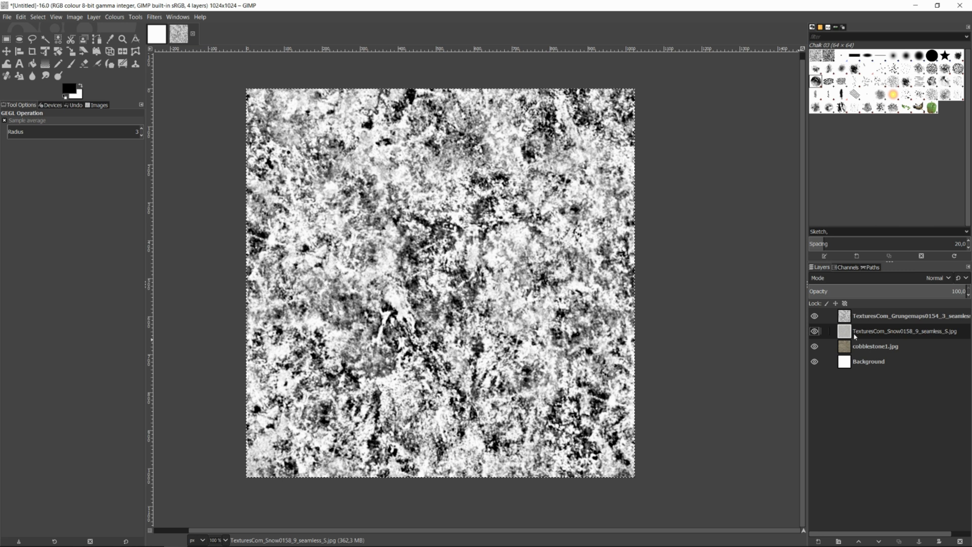
Step: Add a black layer mask to the Snow layer
right_click(848, 334)
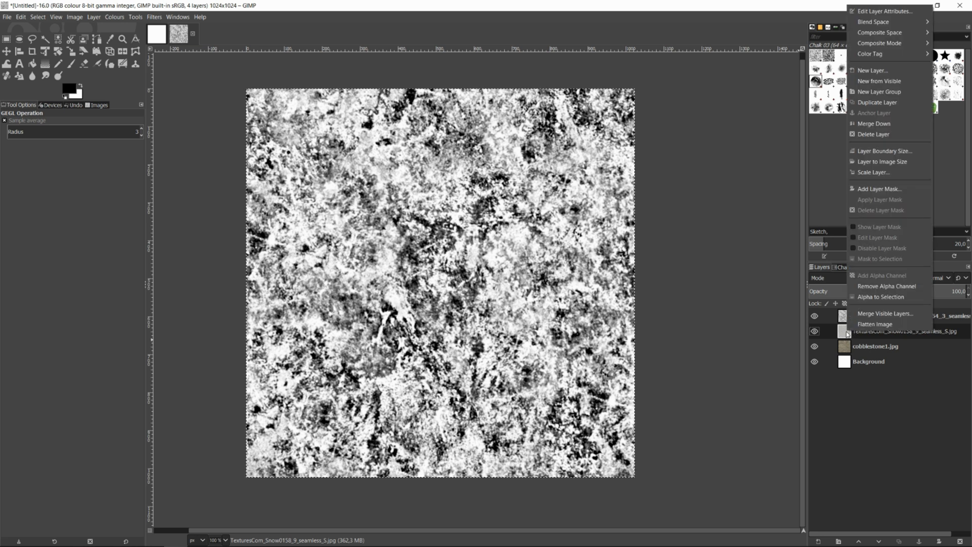
left_click(880, 189)
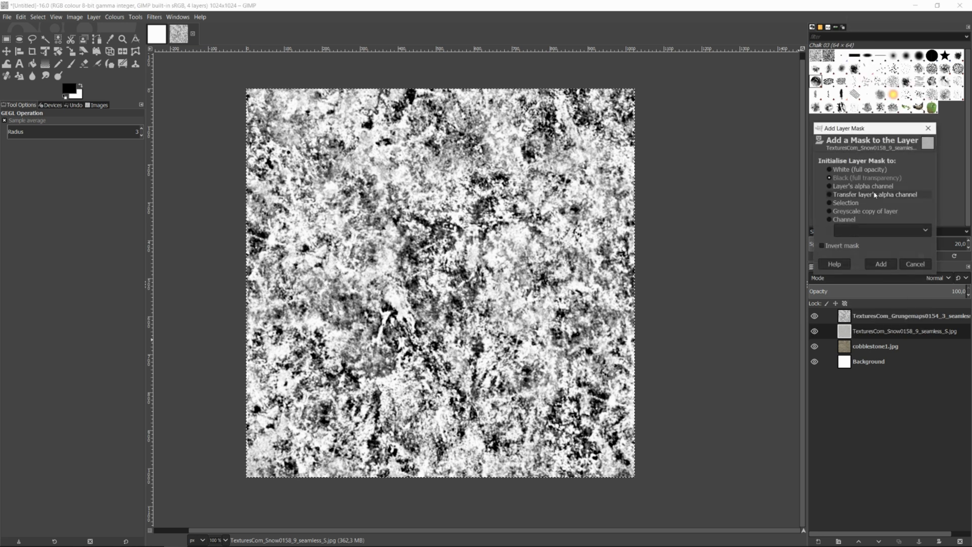
left_click(881, 263)
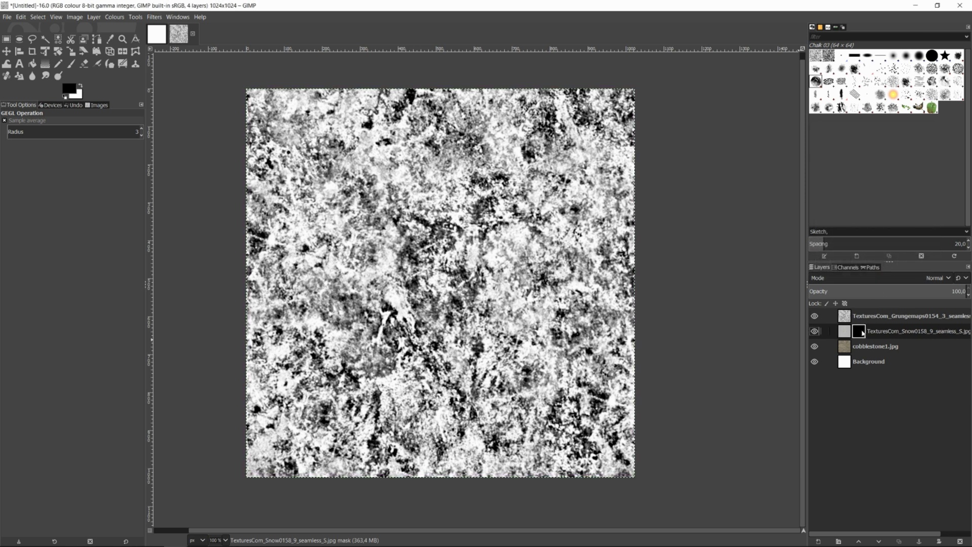
Step: Paste the grunge pattern into the snow mask, hide the grunge layer, and anchor it
key("ctrl+v")
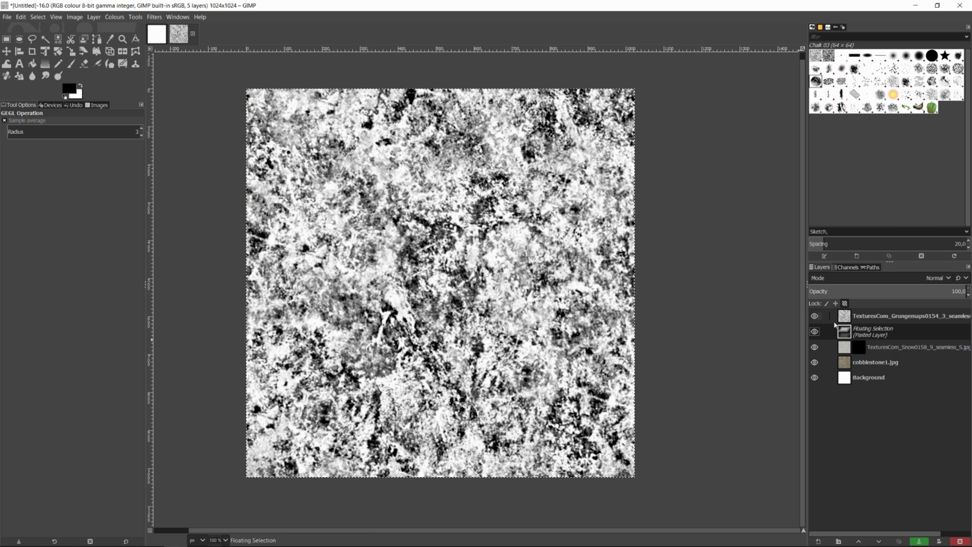
left_click(814, 317)
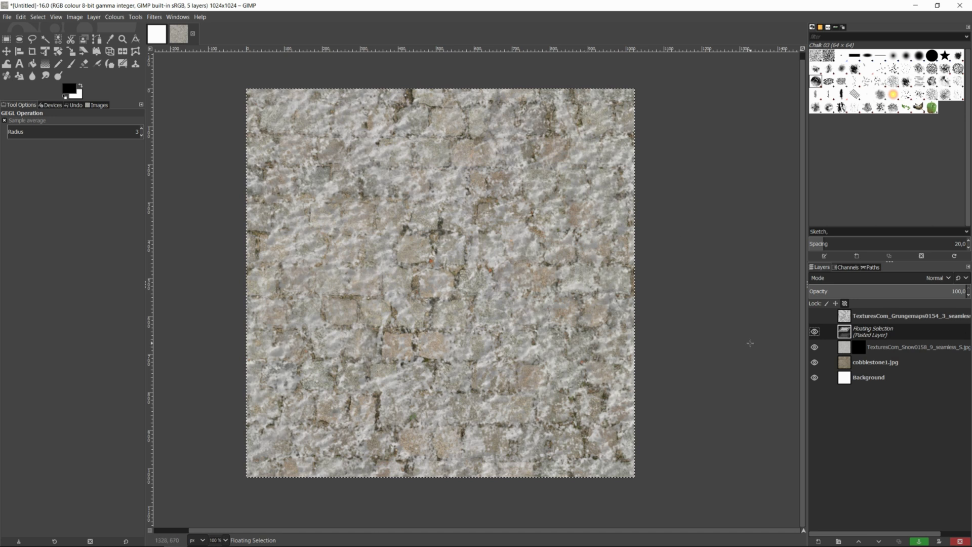
key("ctrl+h")
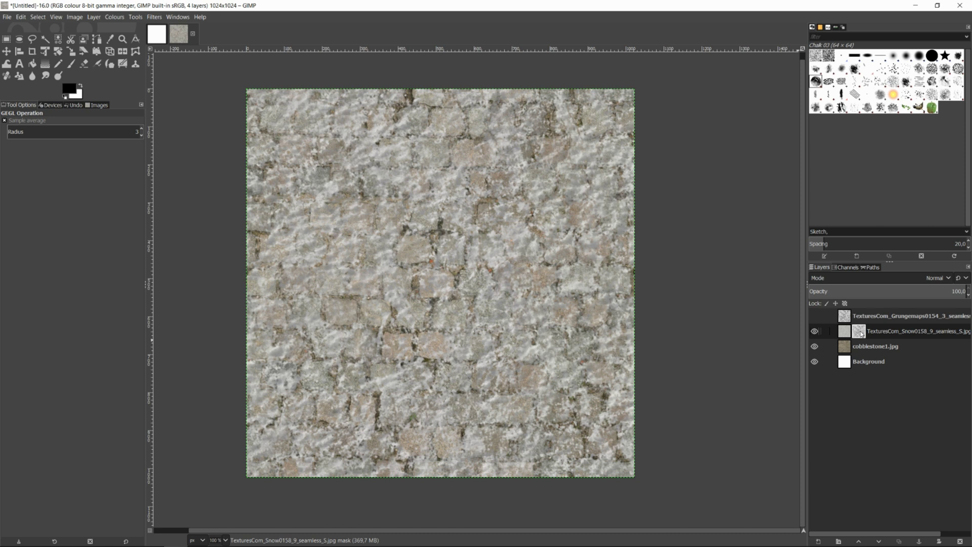
Step: Create a new transparent layer above cobblestone1.jpg
left_click(863, 349)
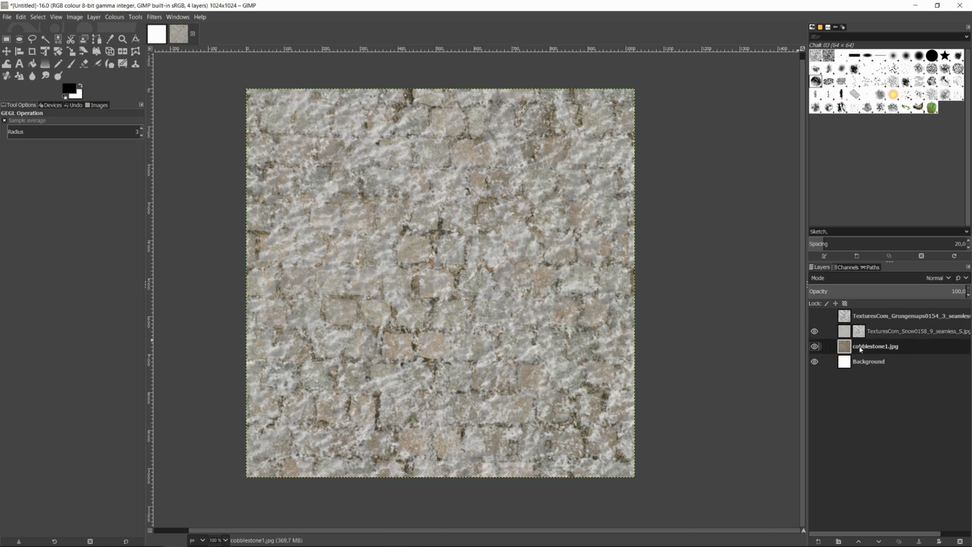
left_click(818, 541)
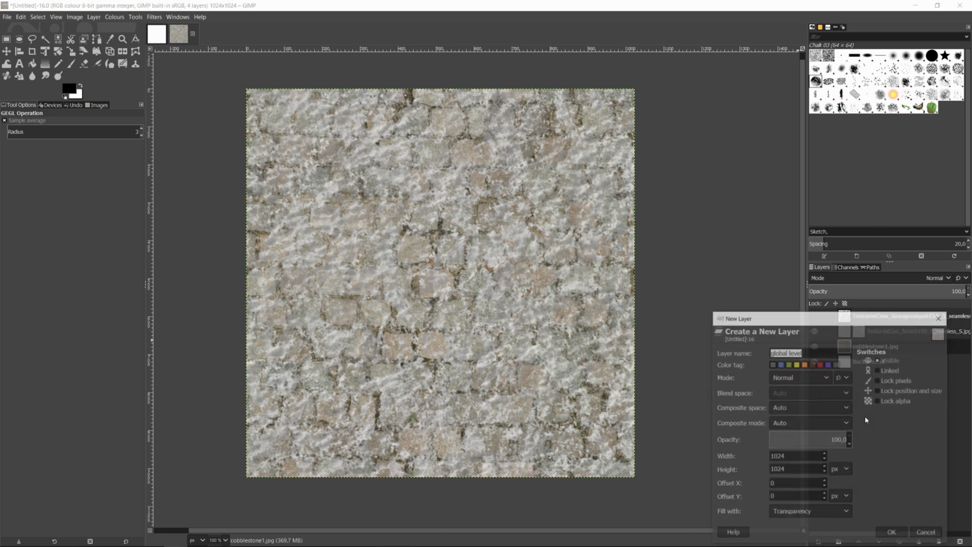
left_click(893, 534)
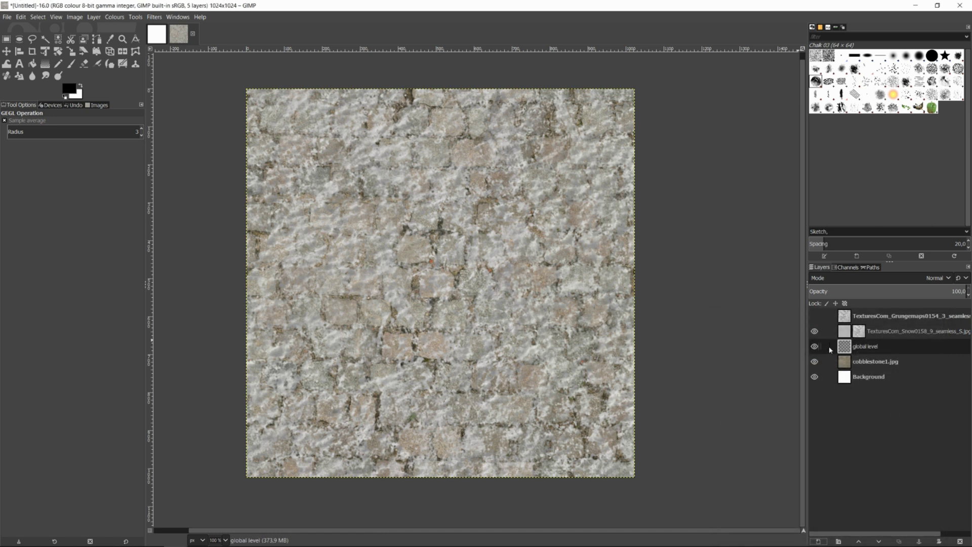
Step: Load the Snow layer's mask as a selection with Mask to Selection
left_click(856, 363)
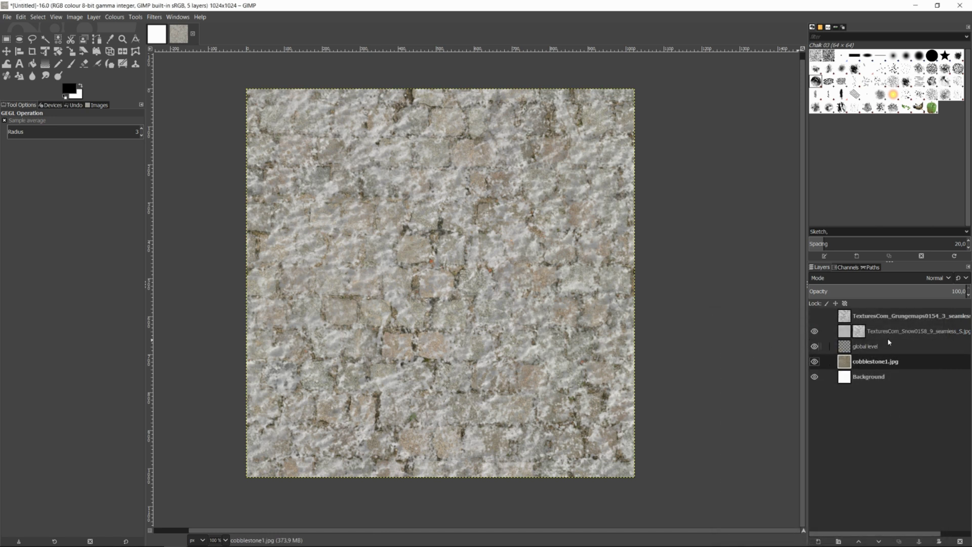
left_click(883, 335)
left_click(866, 350)
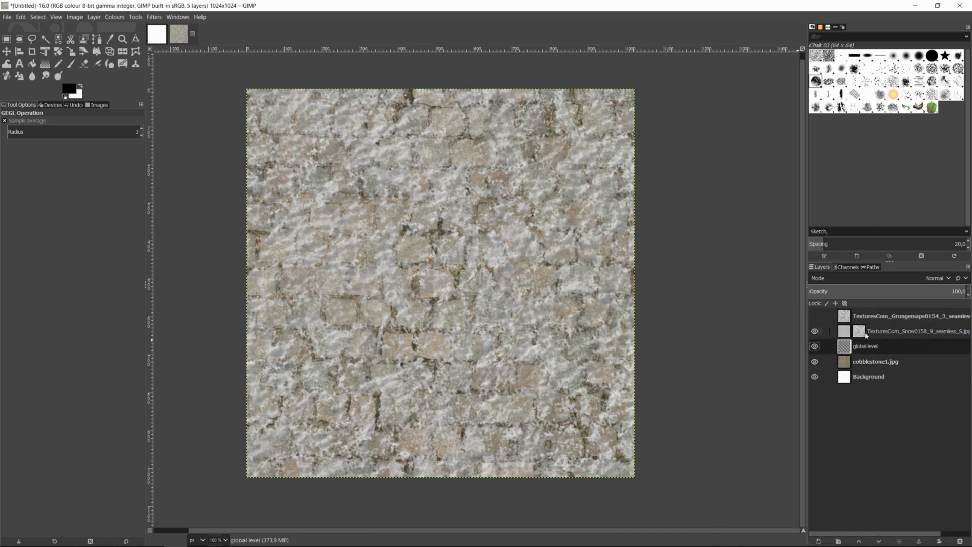
left_click(863, 334)
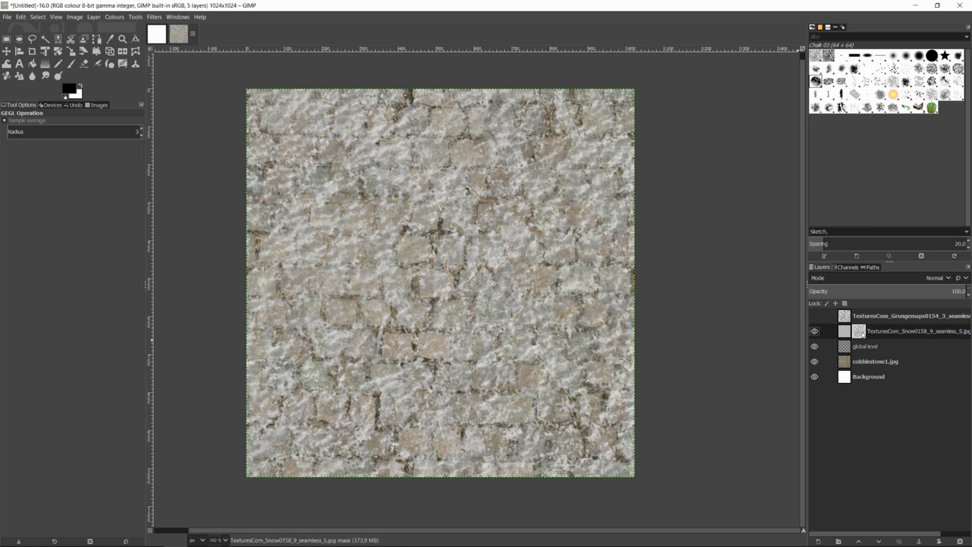
right_click(864, 335)
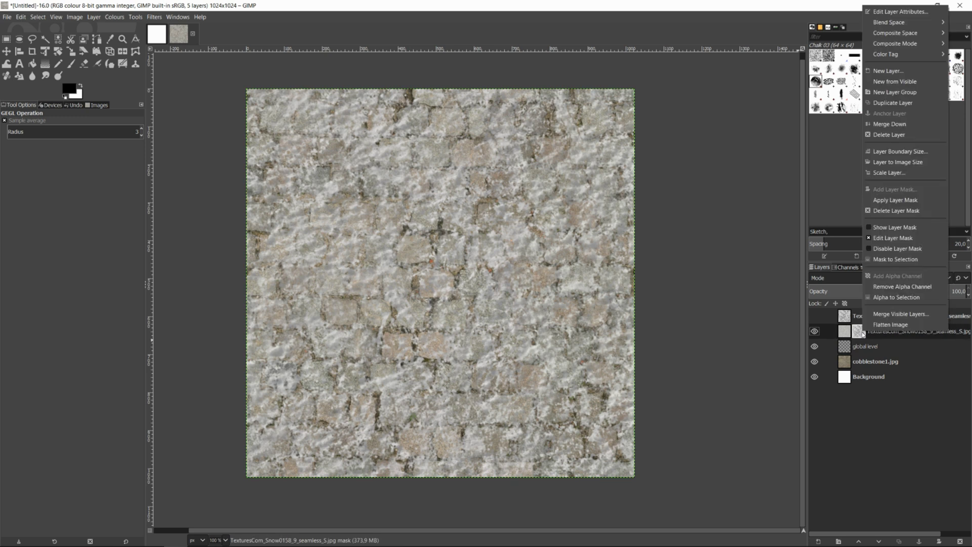
left_click(888, 259)
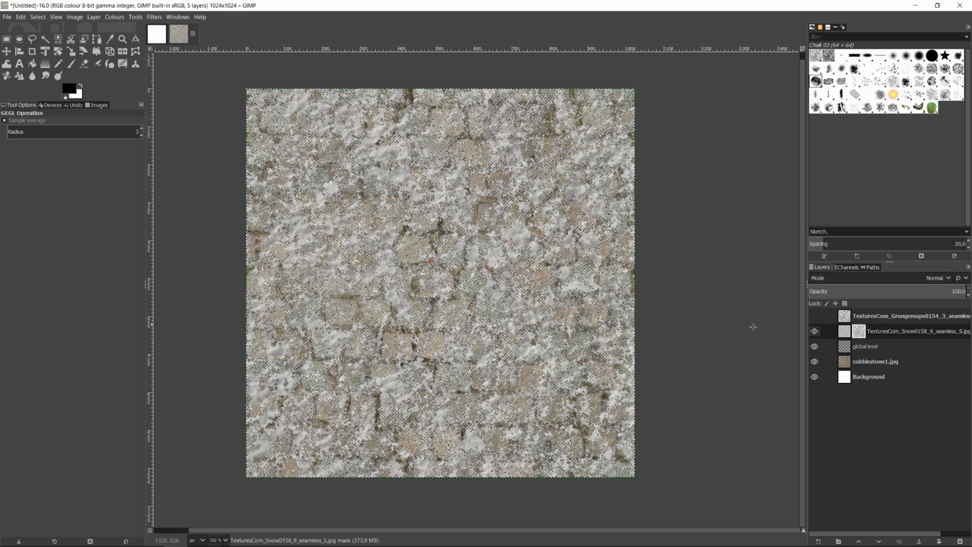
Step: Rename the new transparent layer to 'Shadow'
left_click(862, 348)
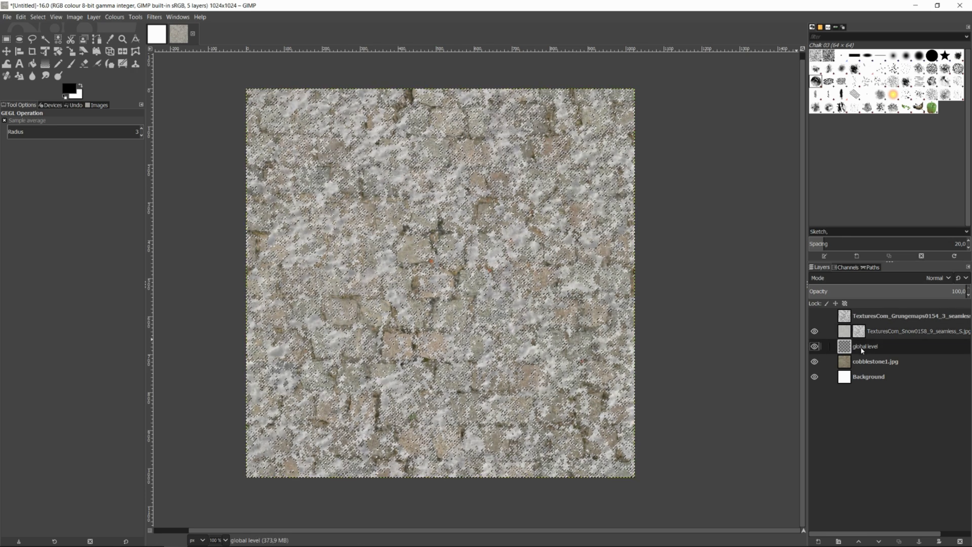
double_click(862, 349)
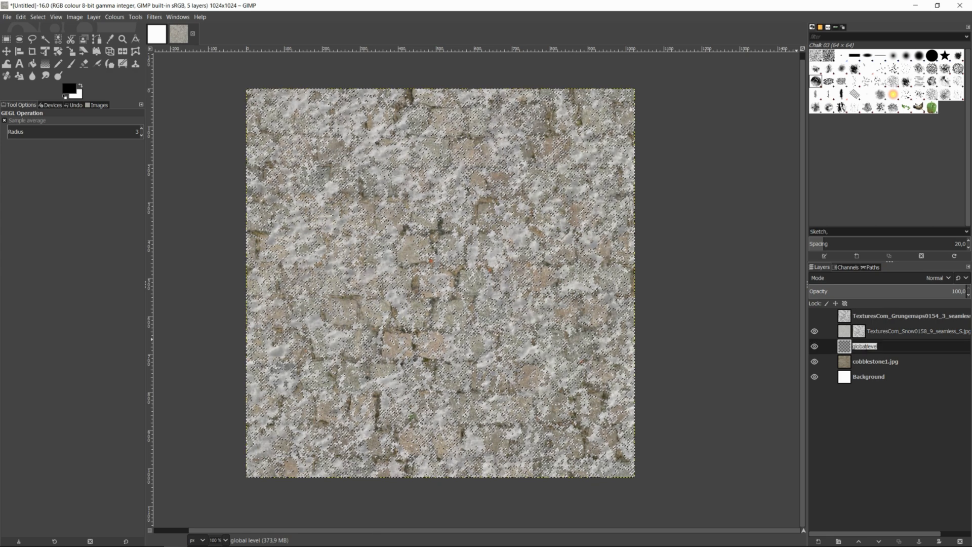
type("Shadow")
key("Return")
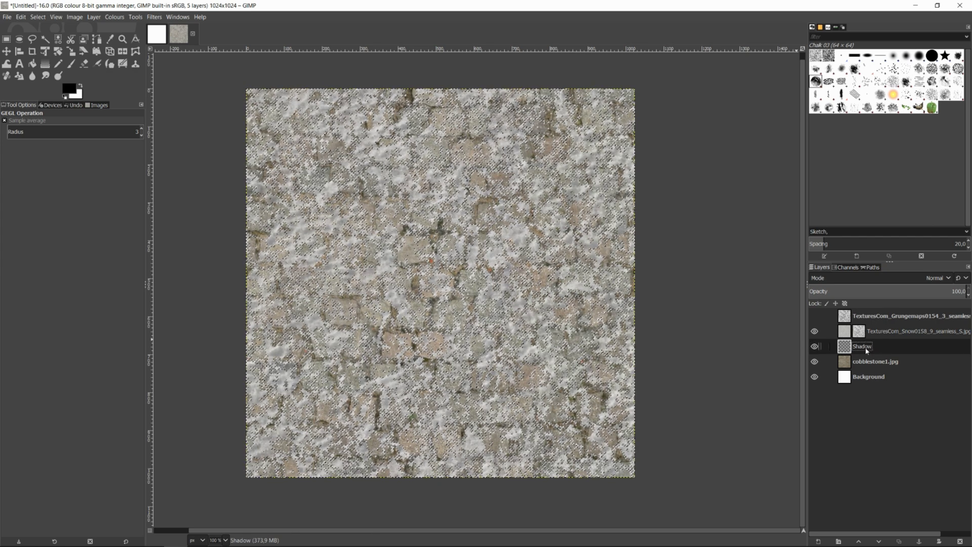
Step: Grow the selection by 2 px
left_click(38, 17)
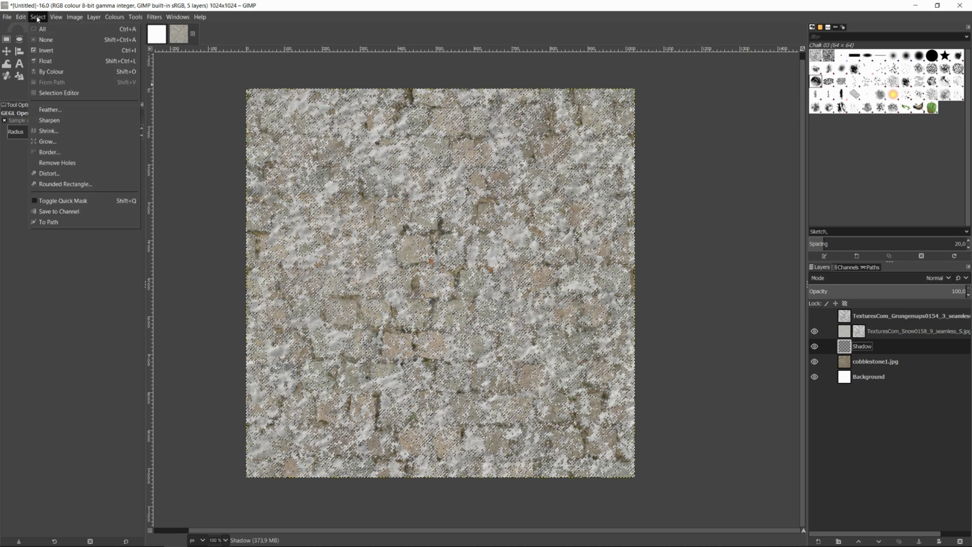
left_click(51, 142)
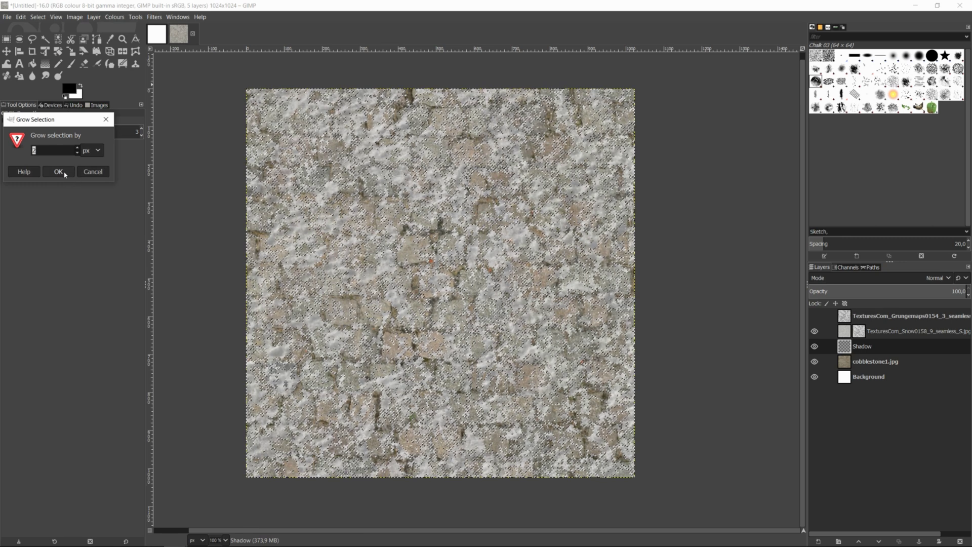
left_click(58, 172)
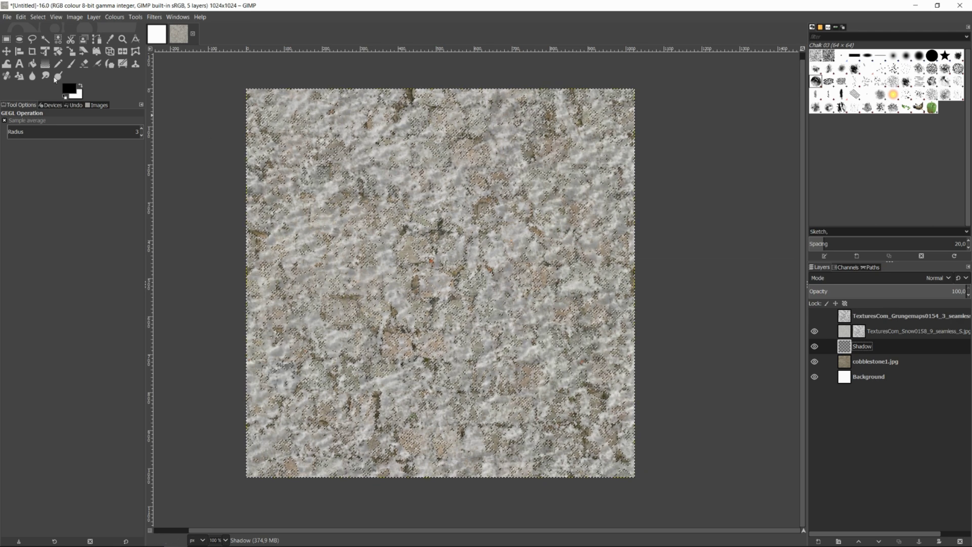
Step: Bucket-fill the selection with black on the Shadow layer, checking it by toggling layer visibility
left_click(32, 65)
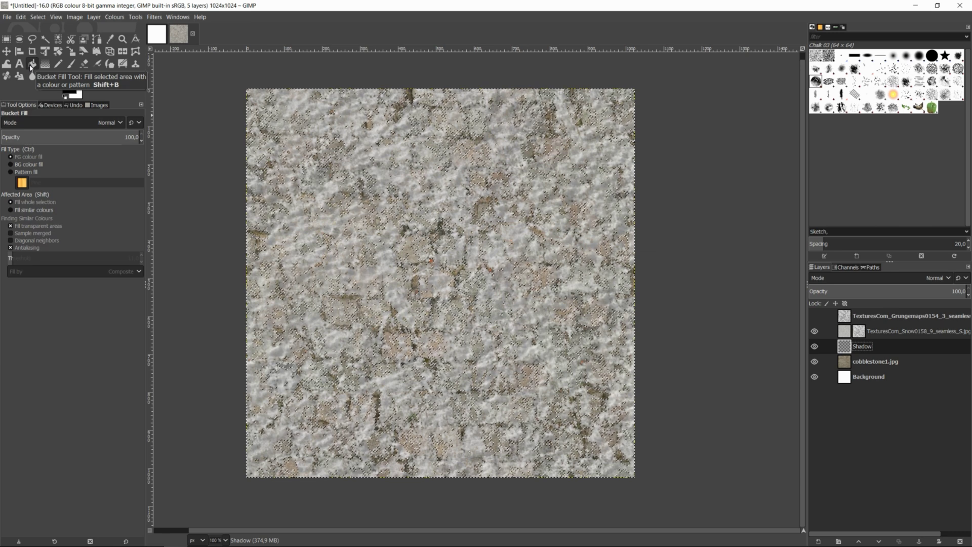
left_click(331, 188)
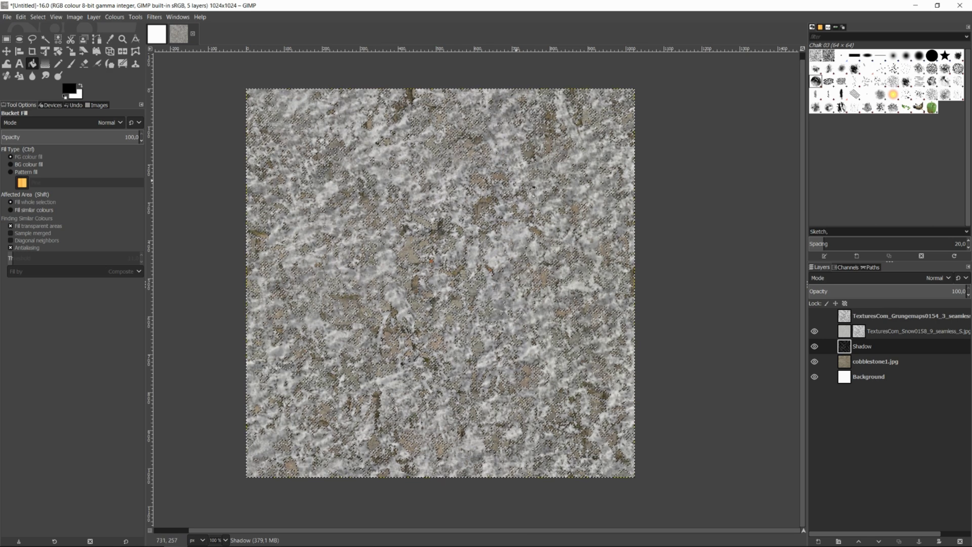
left_click(814, 331)
left_click(814, 362)
left_click(813, 377)
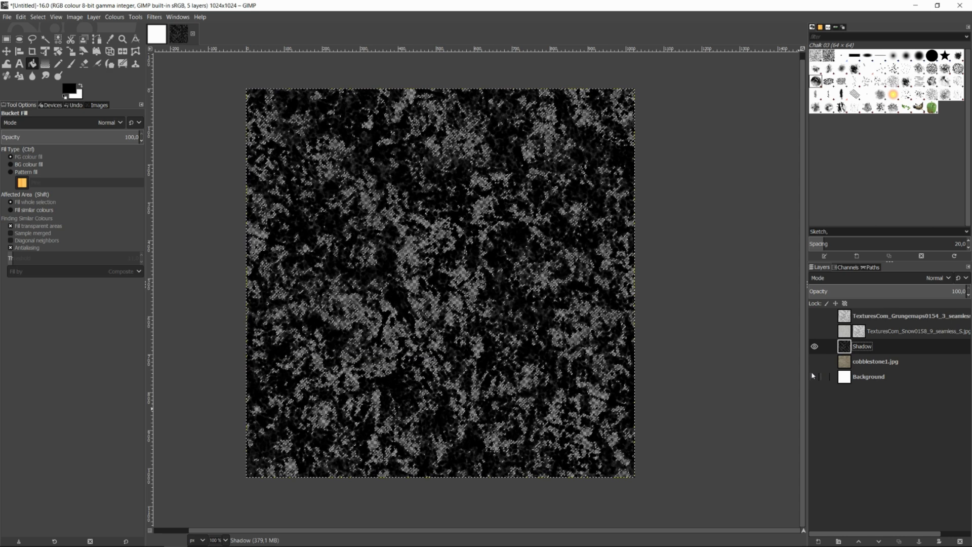
left_click(815, 362)
left_click(814, 331)
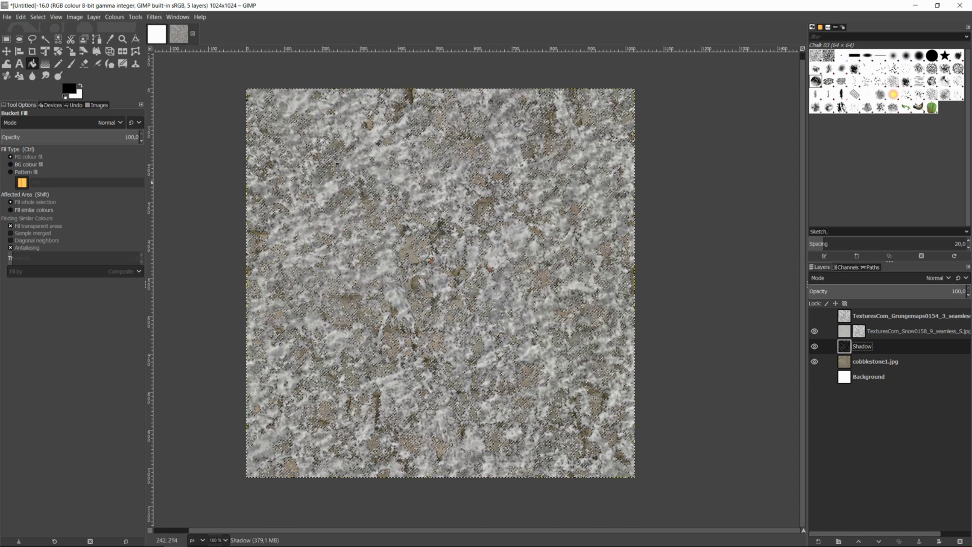
left_click(38, 17)
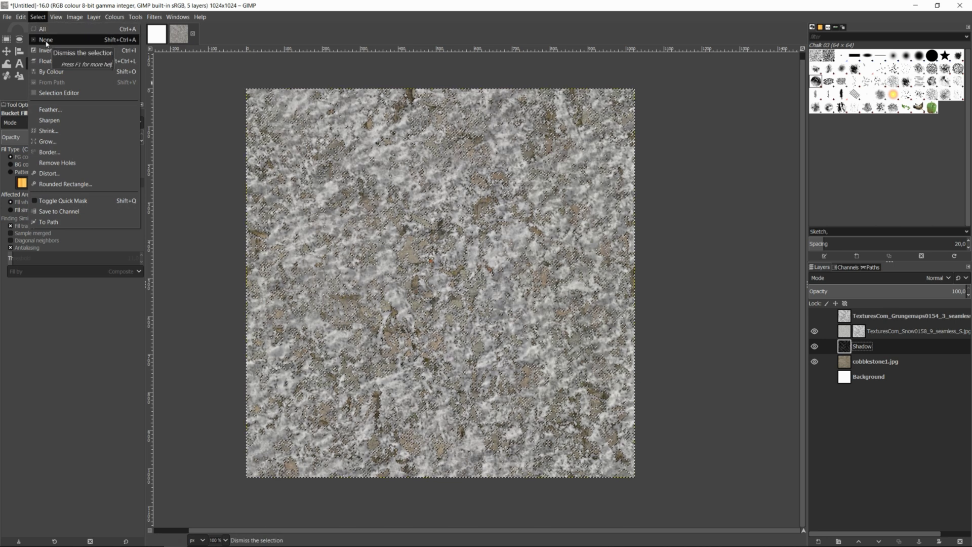
Step: Clear the selection and start lowering the Shadow layer's opacity
left_click(46, 40)
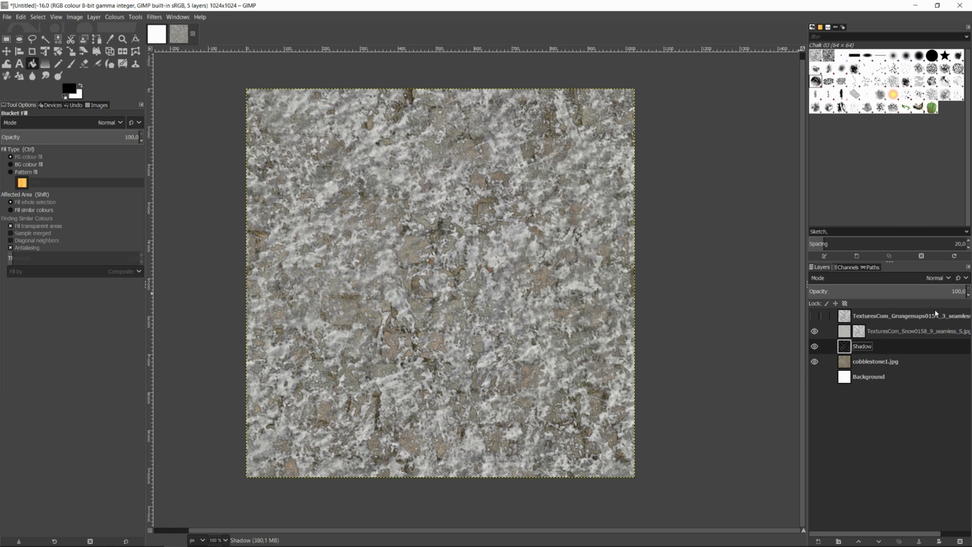
left_click(938, 289)
left_click_drag(938, 288, 968, 290)
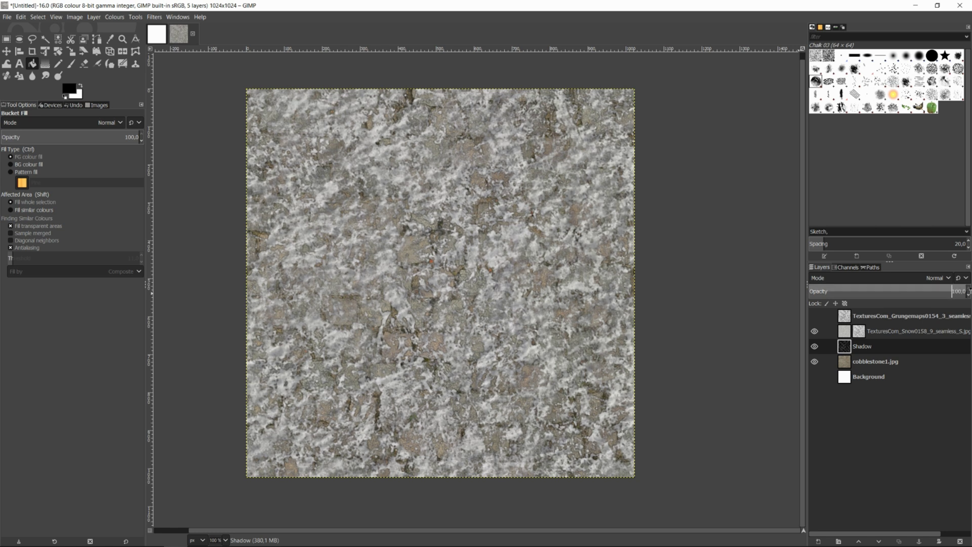
Step: Give the Shadow layer a 4.40 Gaussian blur and set its opacity to 68.2
left_click(153, 19)
mouse_move(180, 80)
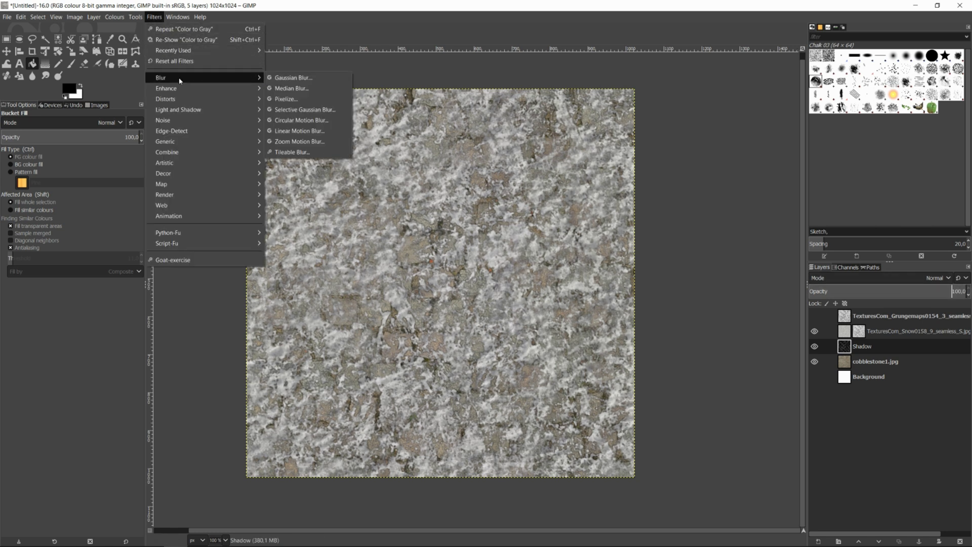
left_click(279, 79)
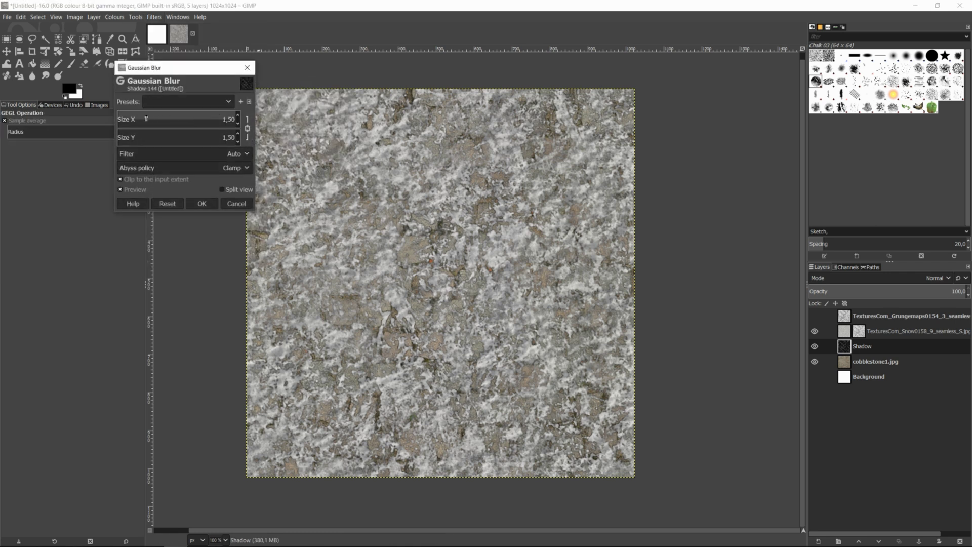
left_click(122, 116)
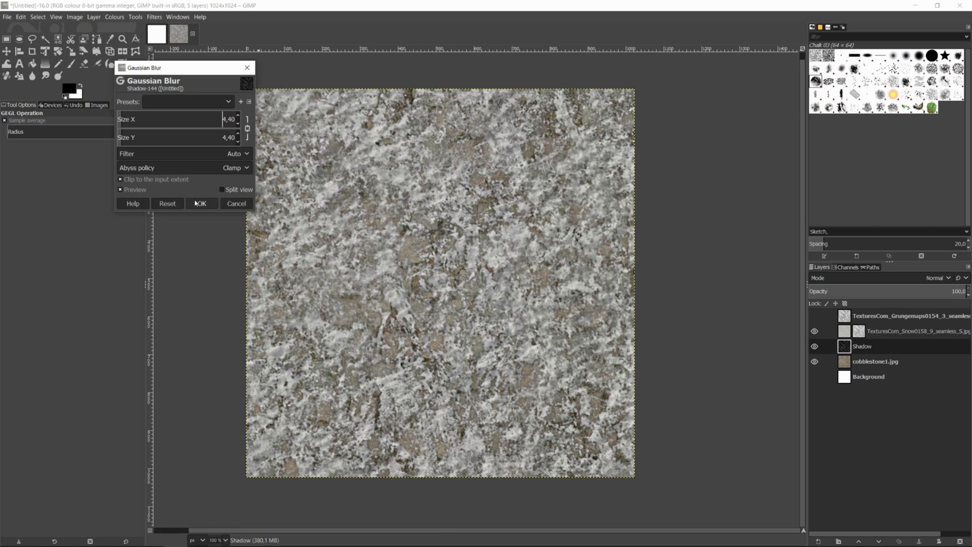
left_click(198, 204)
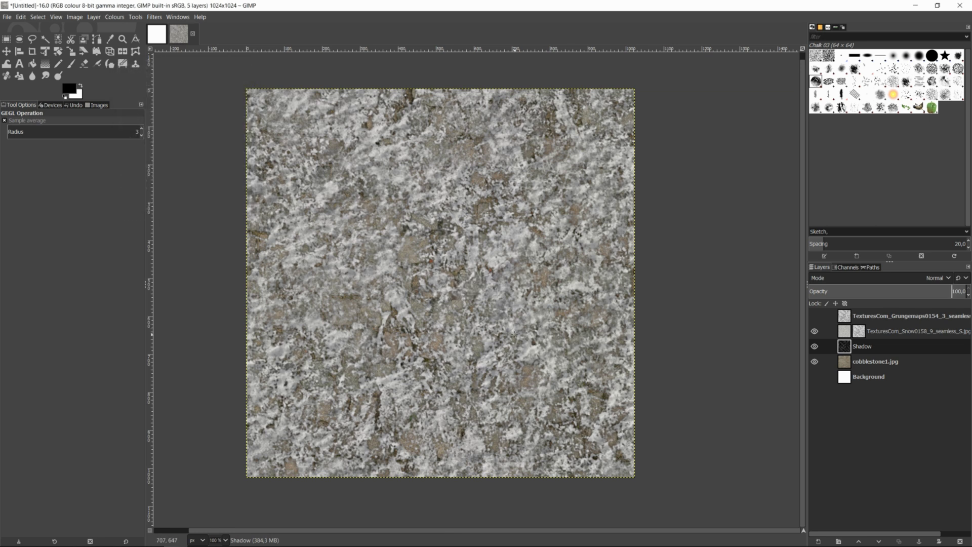
left_click_drag(952, 291, 926, 292)
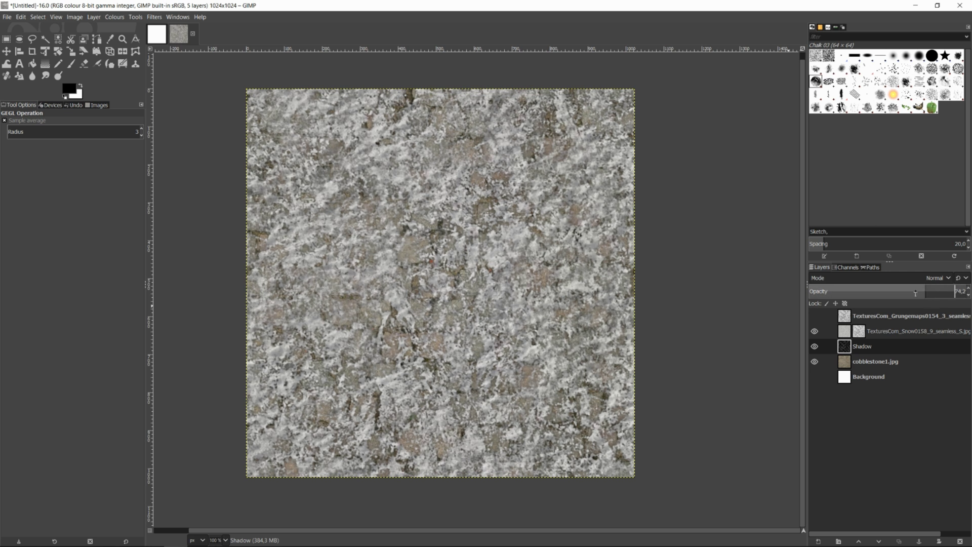
left_click(915, 293)
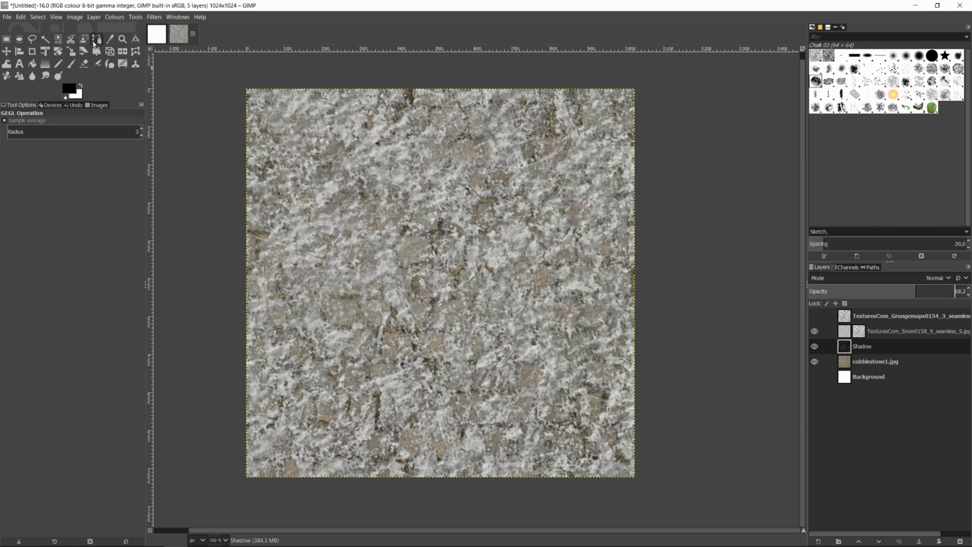
left_click(7, 16)
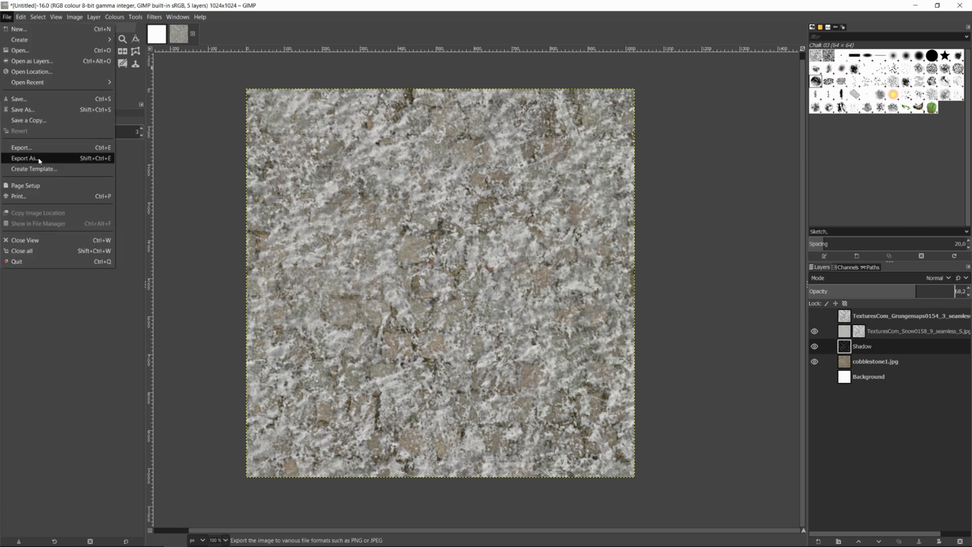
left_click(24, 158)
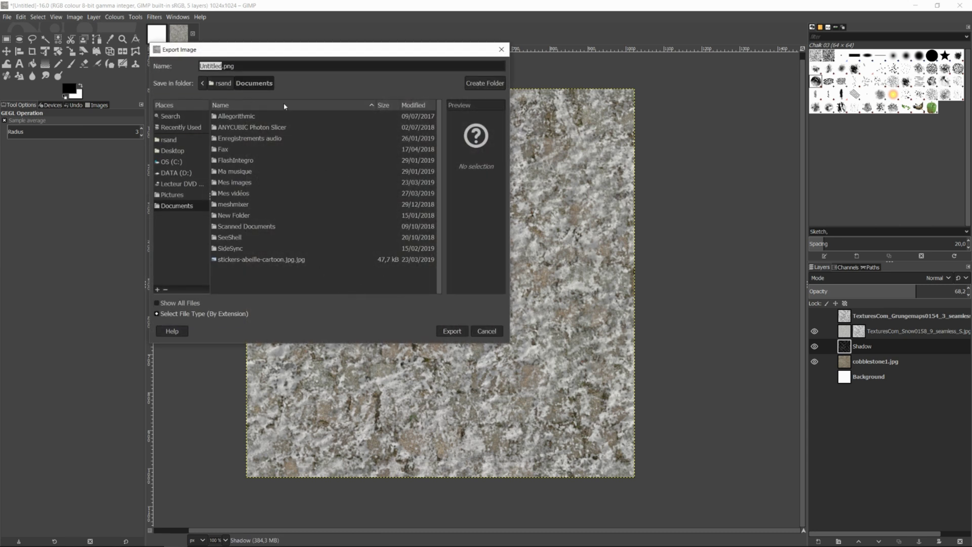
left_click(486, 331)
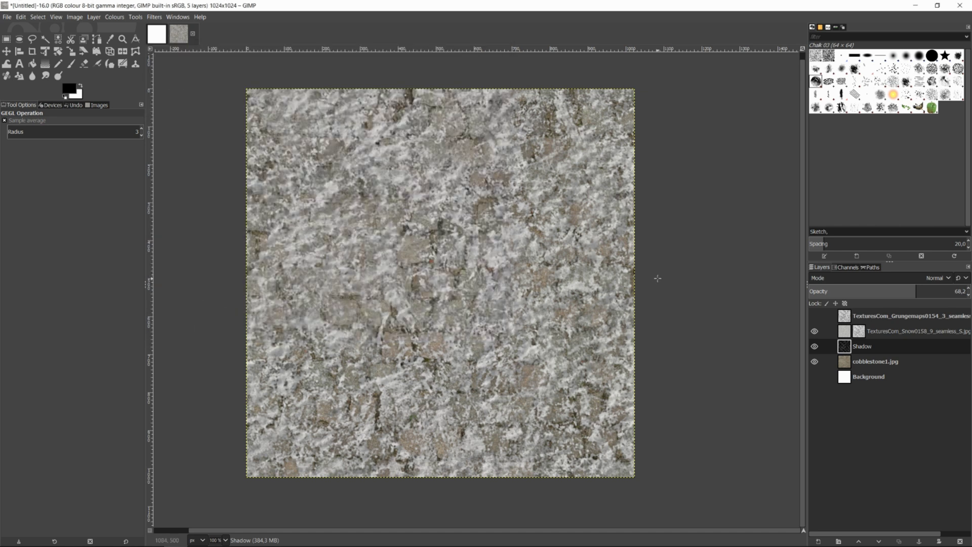